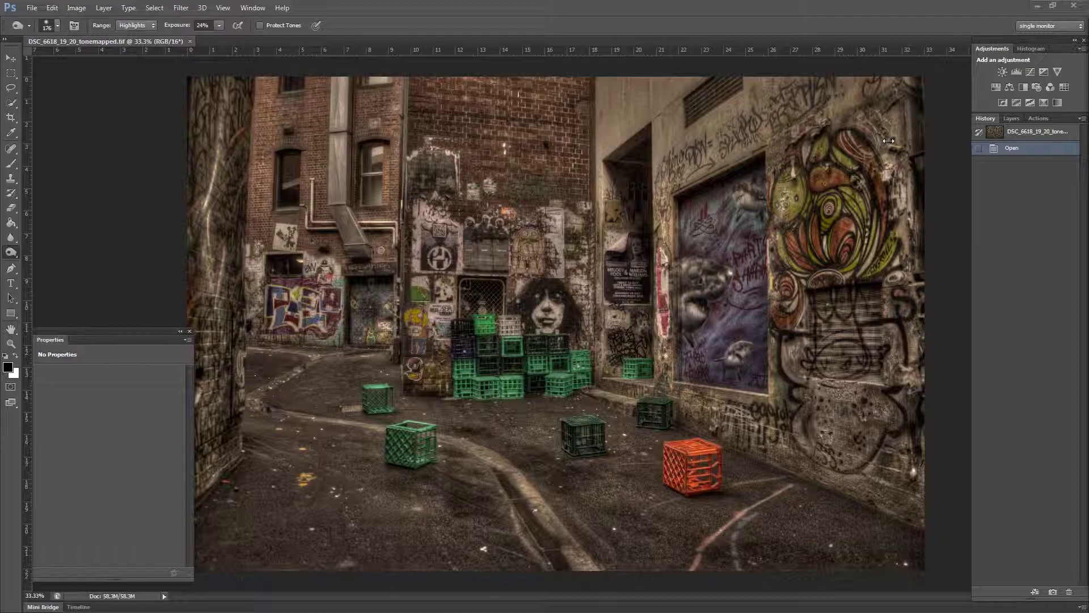
Start a custom Lens Correction on the image and set Remove Distortion to +5.00
{"action": "left_click", "coordinate": [181, 8]}
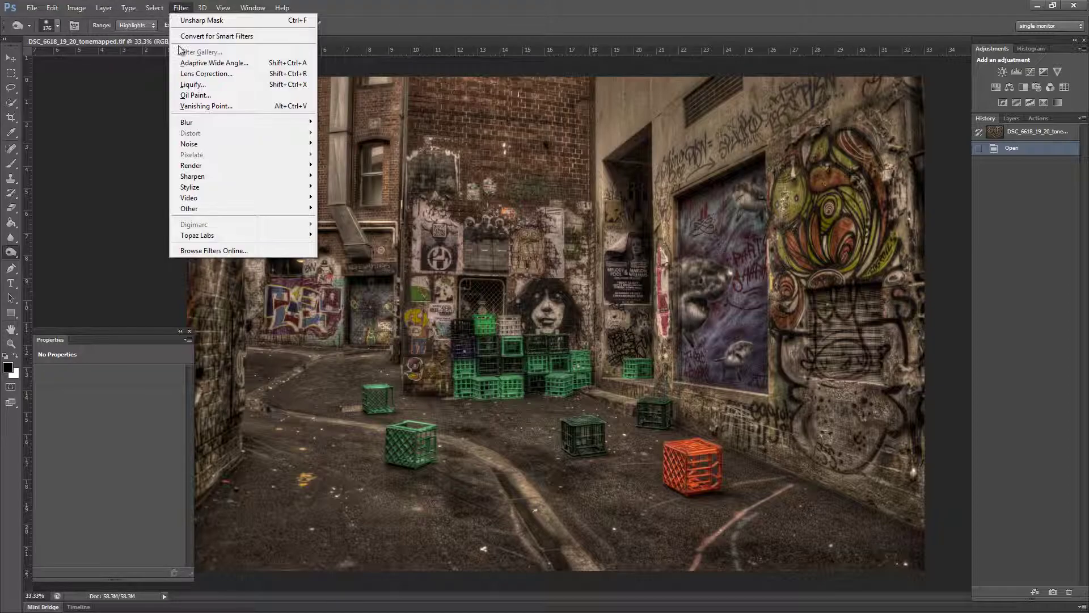
{"action": "left_click", "coordinate": [197, 74]}
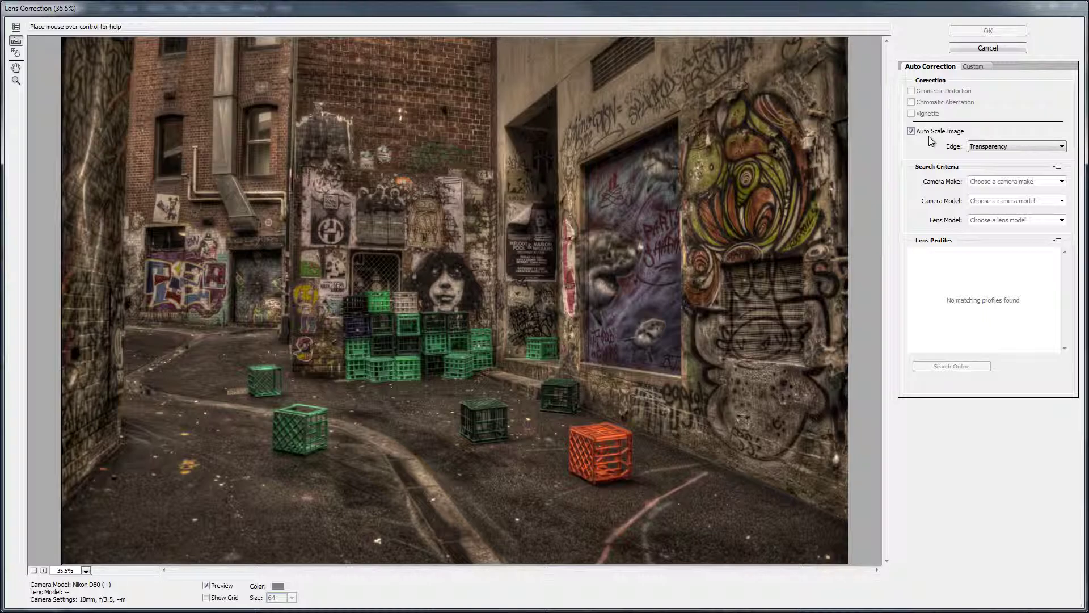
{"action": "left_click", "coordinate": [971, 67]}
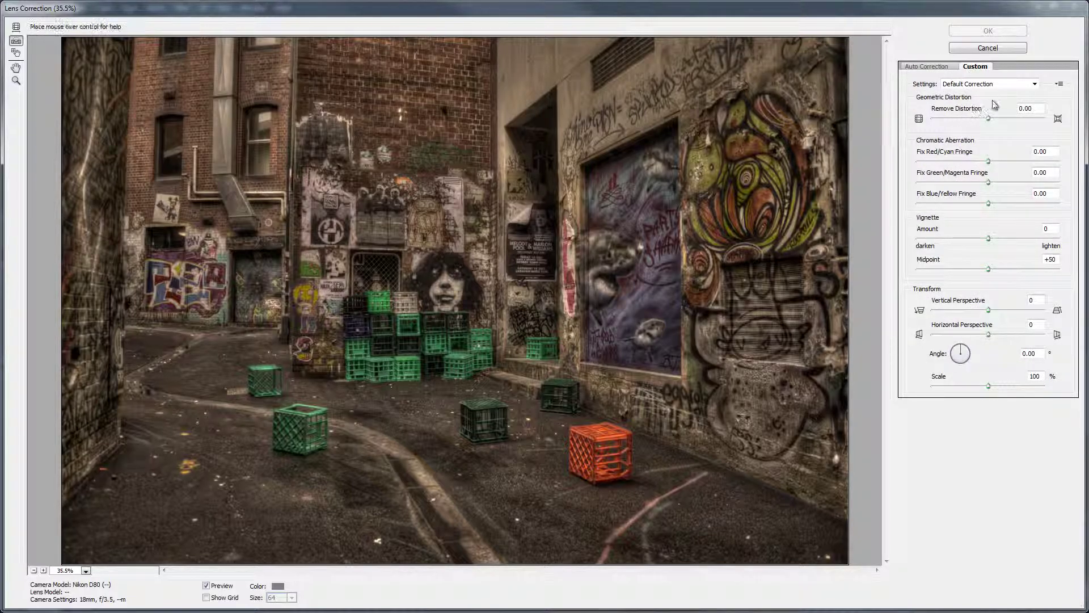
{"action": "left_click_drag", "start_coordinate": [988, 118], "coordinate": [991, 119]}
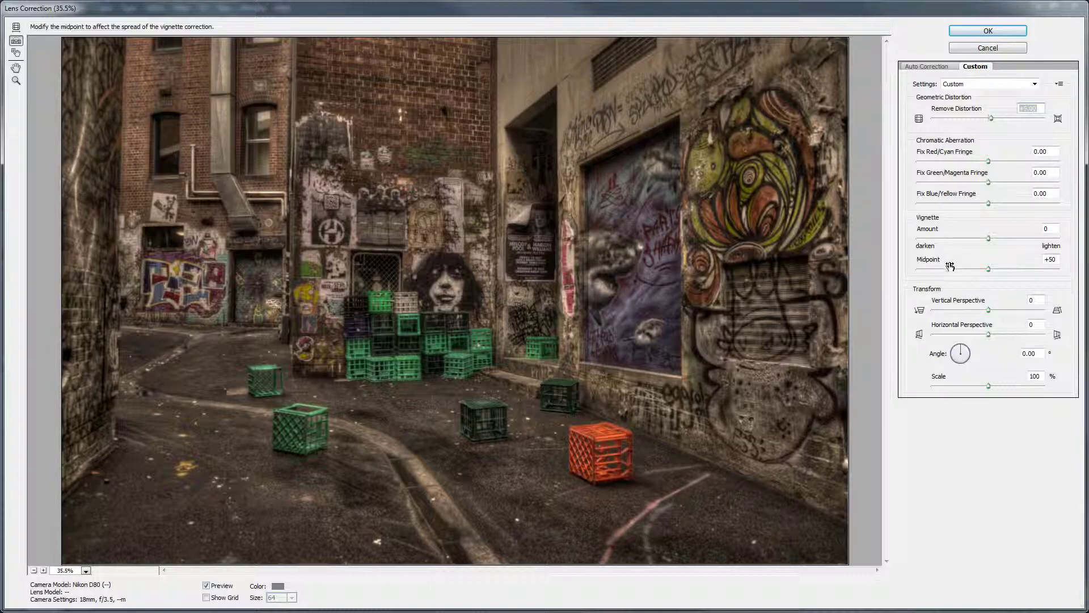
{"action": "left_click_drag", "start_coordinate": [990, 312], "coordinate": [991, 313]}
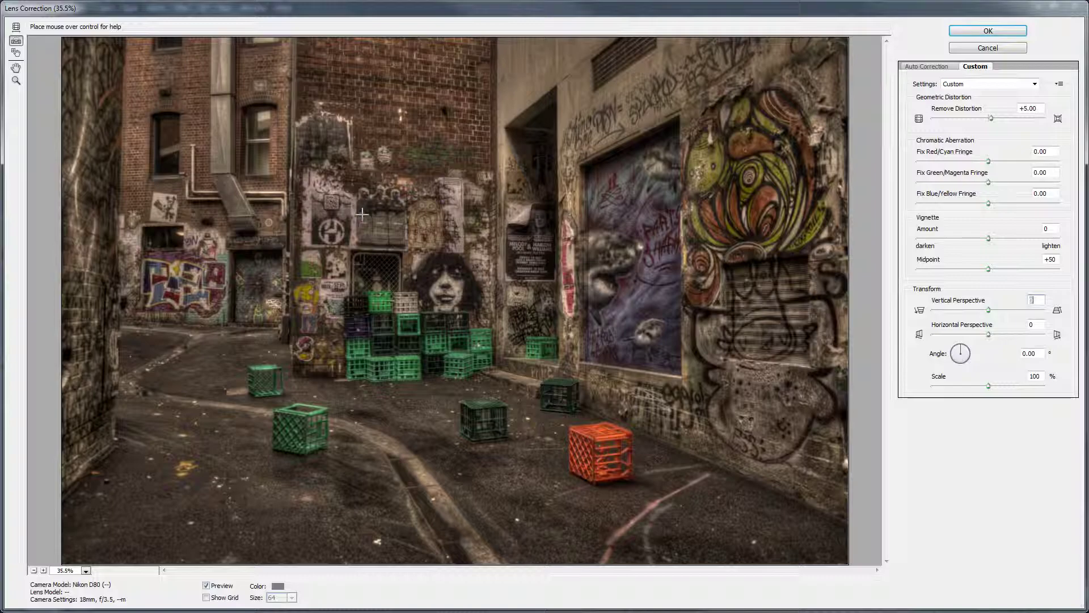
Straighten the image along the brick wall's vertical corner edge and apply the lens correction
{"action": "left_click", "coordinate": [16, 42]}
{"action": "key", "text": "ctrl+plus"}
{"action": "key", "text": "ctrl+plus"}
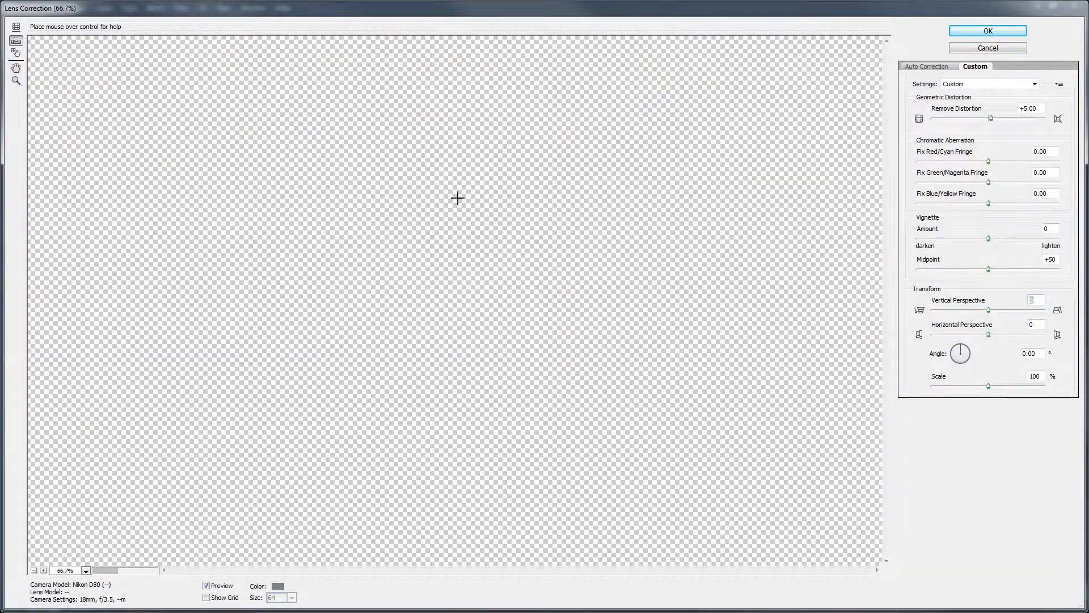
{"action": "scroll", "coordinate": [456, 197], "scroll_direction": "up", "scroll_amount": 5}
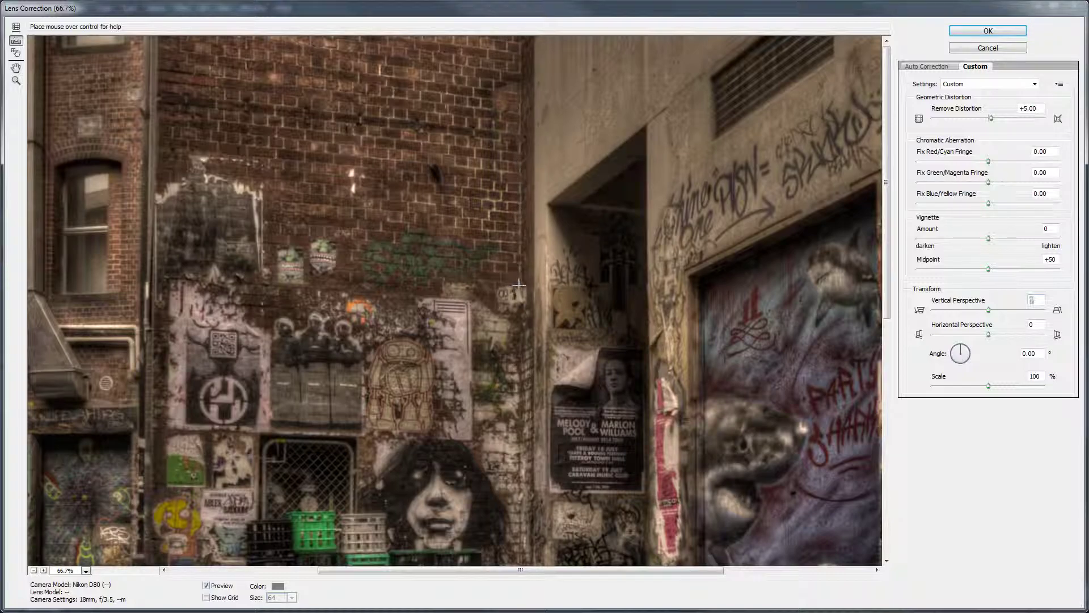
{"action": "left_click_drag", "start_coordinate": [520, 282], "coordinate": [520, 31]}
{"action": "left_click_drag", "start_coordinate": [508, 200], "coordinate": [521, 285]}
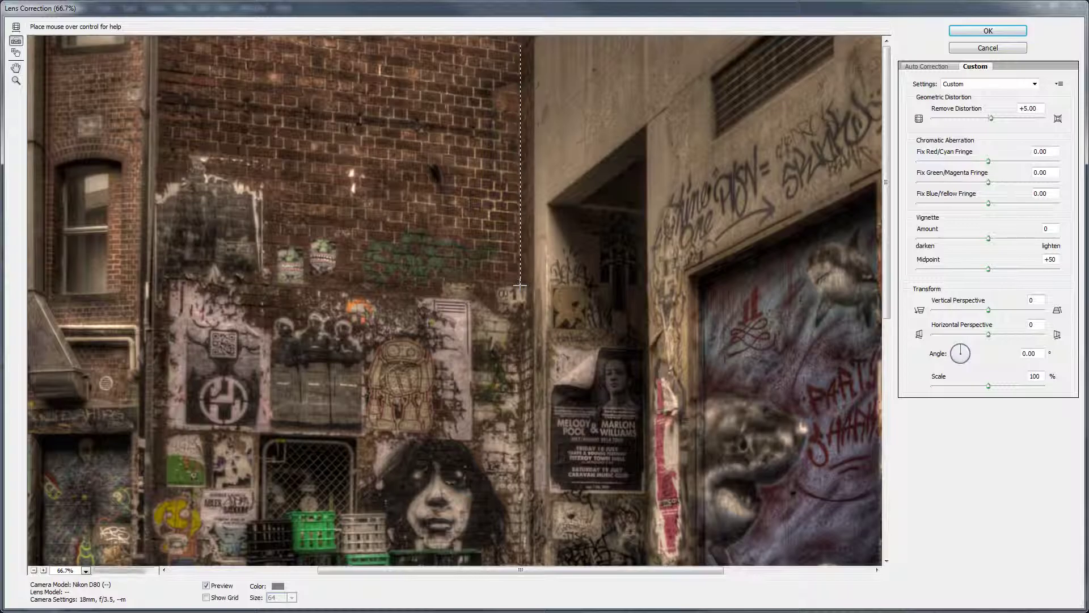
{"action": "key", "text": "ctrl+0"}
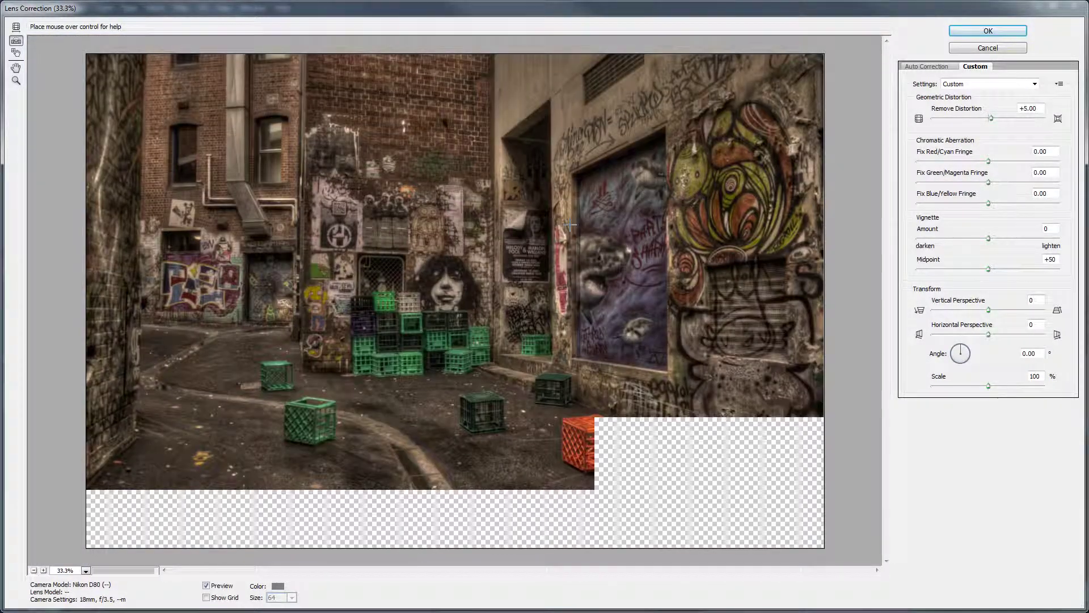
{"action": "left_click", "coordinate": [982, 33]}
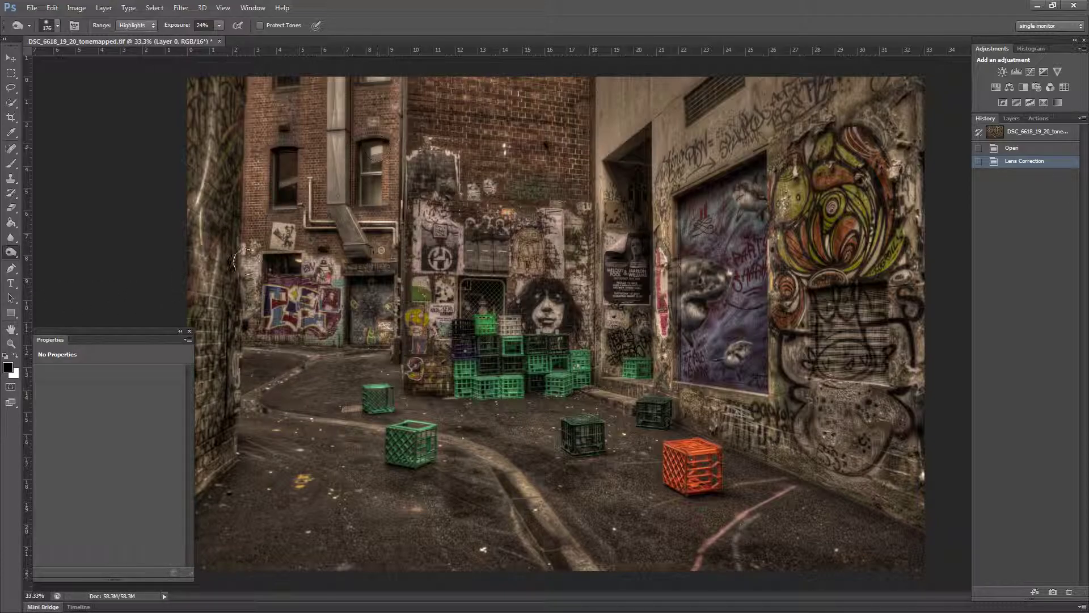
Quick-select the dark arched window beside the tree trunk and subtract the spill onto the brickwork next to it
{"action": "key", "text": "ctrl+plus"}
{"action": "key", "text": "ctrl+plus"}
{"action": "scroll", "coordinate": [446, 503], "scroll_direction": "up", "scroll_amount": 5}
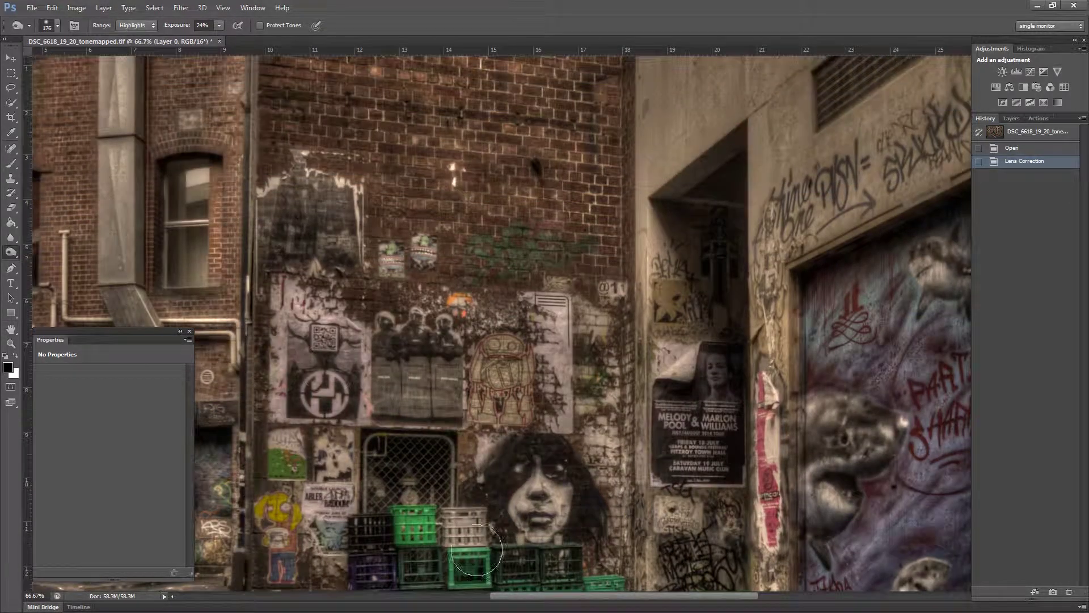
{"action": "left_click_drag", "start_coordinate": [622, 597], "coordinate": [462, 580]}
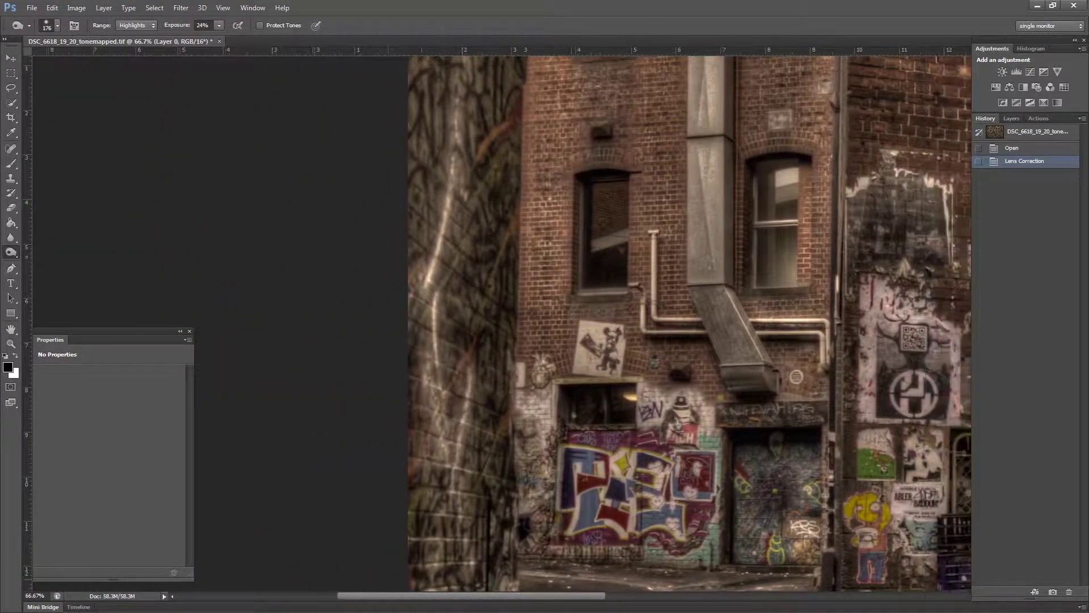
{"action": "left_click", "coordinate": [17, 103]}
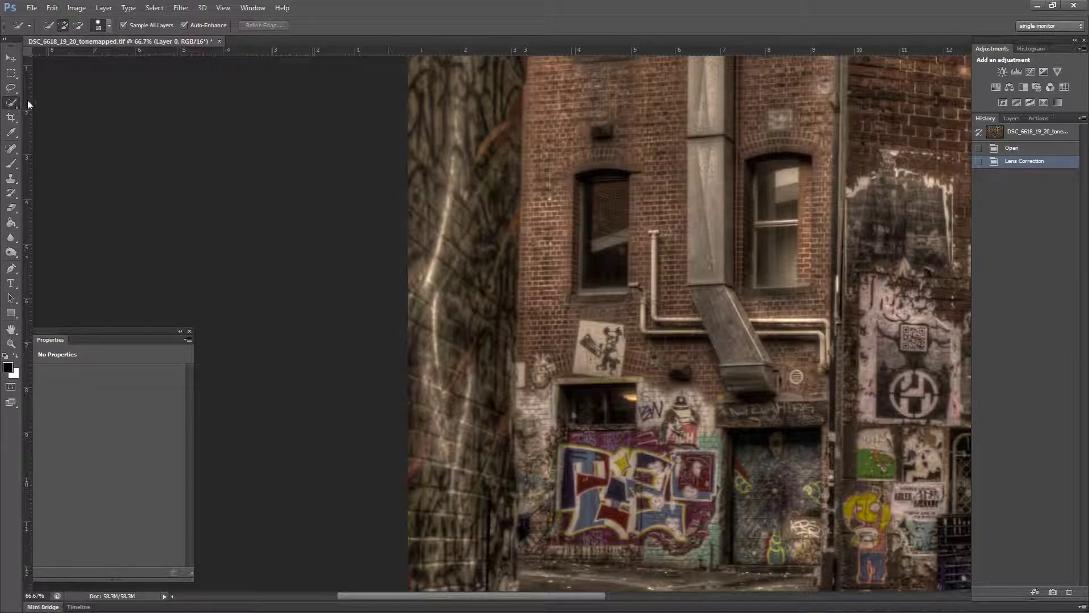
{"action": "scroll", "coordinate": [600, 189], "scroll_direction": "up", "scroll_amount": 2}
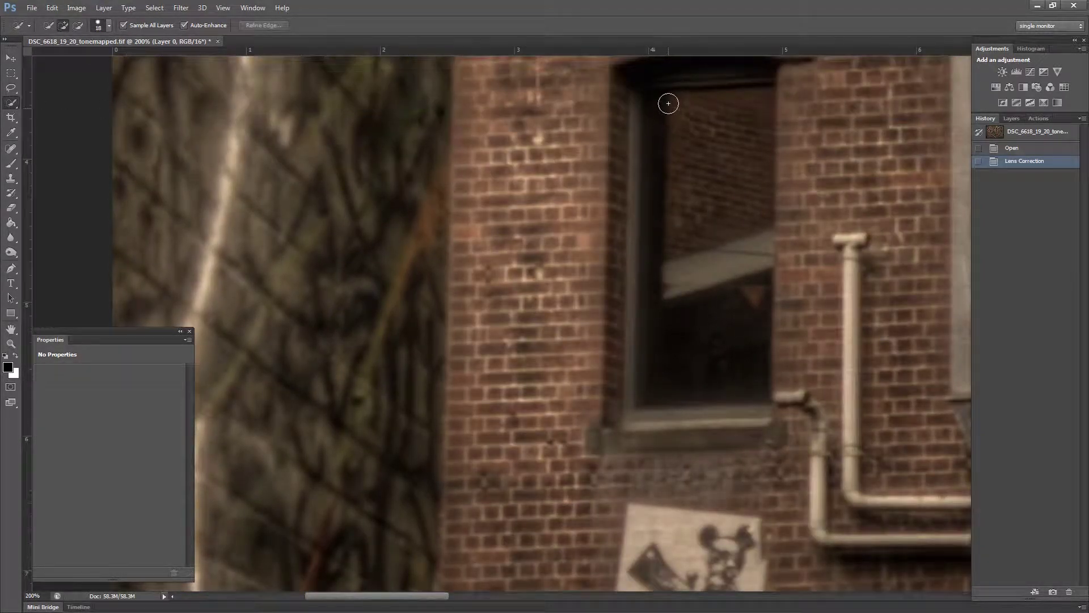
{"action": "mouse_move", "coordinate": [669, 103]}
{"action": "left_mouse_down"}
{"action": "mouse_move", "coordinate": [686, 107]}
{"action": "mouse_move", "coordinate": [708, 148]}
{"action": "mouse_move", "coordinate": [721, 317]}
{"action": "left_mouse_up"}
{"action": "left_click_drag", "start_coordinate": [757, 229], "coordinate": [759, 238]}
{"action": "left_click", "coordinate": [78, 25]}
{"action": "mouse_move", "coordinate": [795, 246]}
{"action": "left_mouse_down"}
{"action": "mouse_move", "coordinate": [793, 381]}
{"action": "mouse_move", "coordinate": [811, 409]}
{"action": "mouse_move", "coordinate": [841, 405]}
{"action": "mouse_move", "coordinate": [849, 238]}
{"action": "left_mouse_up"}
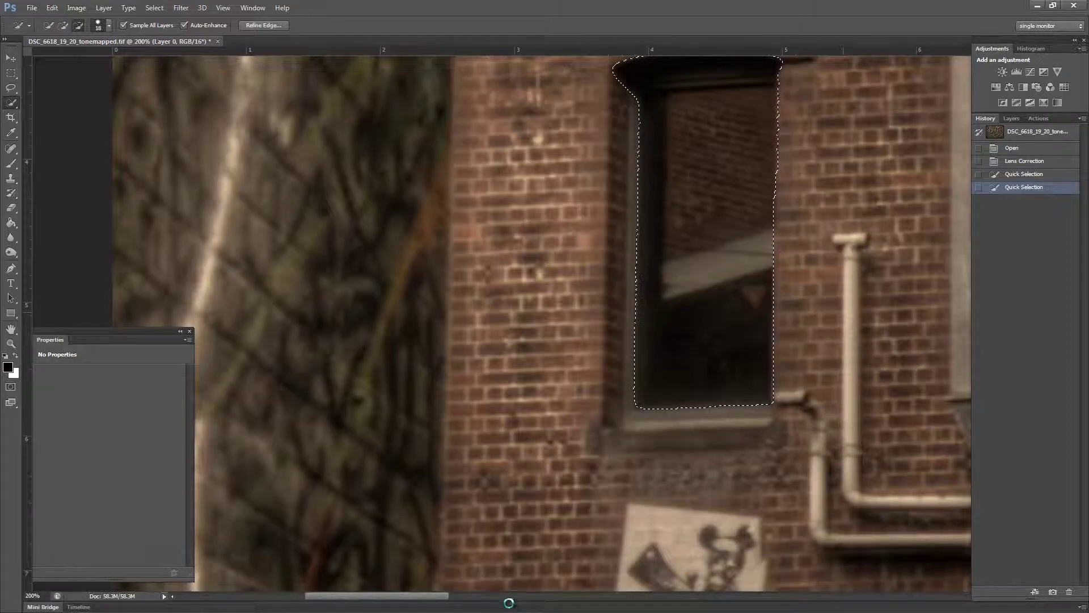
Add the arched window beyond the metal duct to the selection and subtract the spill onto the surrounding bricks and sill
{"action": "mouse_move", "coordinate": [371, 593]}
{"action": "left_mouse_down"}
{"action": "mouse_move", "coordinate": [472, 585]}
{"action": "mouse_move", "coordinate": [473, 495]}
{"action": "left_mouse_up"}
{"action": "scroll", "coordinate": [473, 495], "scroll_direction": "up", "scroll_amount": 2}
{"action": "mouse_move", "coordinate": [565, 467]}
{"action": "left_mouse_down"}
{"action": "mouse_move", "coordinate": [535, 454]}
{"action": "mouse_move", "coordinate": [499, 365]}
{"action": "mouse_move", "coordinate": [477, 206]}
{"action": "mouse_move", "coordinate": [479, 114]}
{"action": "mouse_move", "coordinate": [524, 102]}
{"action": "mouse_move", "coordinate": [480, 142]}
{"action": "mouse_move", "coordinate": [461, 134]}
{"action": "left_mouse_up"}
{"action": "left_click", "coordinate": [78, 25]}
{"action": "mouse_move", "coordinate": [406, 542]}
{"action": "left_mouse_down"}
{"action": "mouse_move", "coordinate": [406, 510]}
{"action": "mouse_move", "coordinate": [435, 505]}
{"action": "mouse_move", "coordinate": [624, 529]}
{"action": "mouse_move", "coordinate": [586, 424]}
{"action": "mouse_move", "coordinate": [581, 370]}
{"action": "mouse_move", "coordinate": [593, 70]}
{"action": "mouse_move", "coordinate": [632, 96]}
{"action": "mouse_move", "coordinate": [677, 316]}
{"action": "mouse_move", "coordinate": [668, 537]}
{"action": "mouse_move", "coordinate": [657, 521]}
{"action": "mouse_move", "coordinate": [672, 87]}
{"action": "mouse_move", "coordinate": [641, 389]}
{"action": "left_mouse_up"}
{"action": "mouse_move", "coordinate": [549, 550]}
{"action": "left_mouse_down"}
{"action": "mouse_move", "coordinate": [474, 575]}
{"action": "mouse_move", "coordinate": [416, 558]}
{"action": "mouse_move", "coordinate": [401, 552]}
{"action": "mouse_move", "coordinate": [407, 509]}
{"action": "left_mouse_up"}
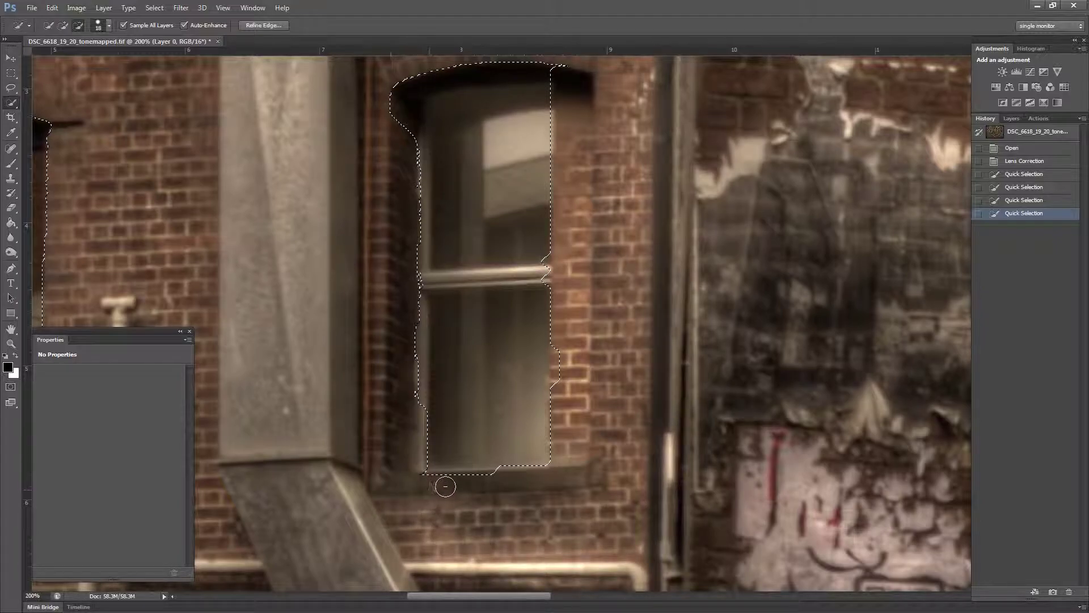
Trim the second arched window's selection along its sill, brick side and dark arched head
{"action": "left_click", "coordinate": [494, 482]}
{"action": "scroll", "coordinate": [565, 397], "scroll_direction": "up", "scroll_amount": 3}
{"action": "mouse_move", "coordinate": [566, 399]}
{"action": "left_mouse_down"}
{"action": "mouse_move", "coordinate": [562, 437]}
{"action": "mouse_move", "coordinate": [576, 428]}
{"action": "left_mouse_up"}
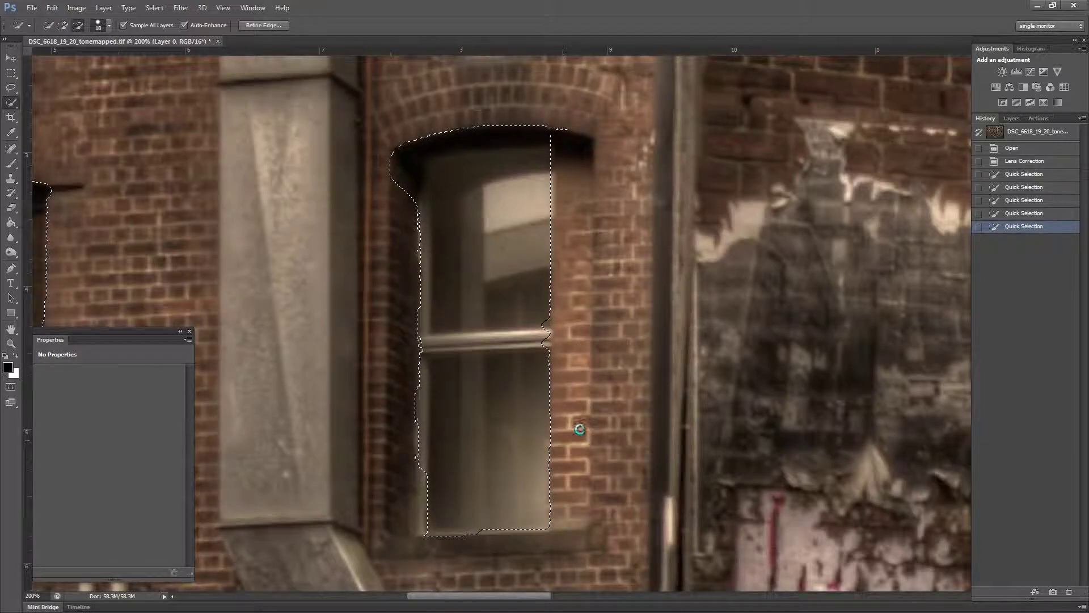
{"action": "scroll", "coordinate": [571, 146], "scroll_direction": "up", "scroll_amount": 1}
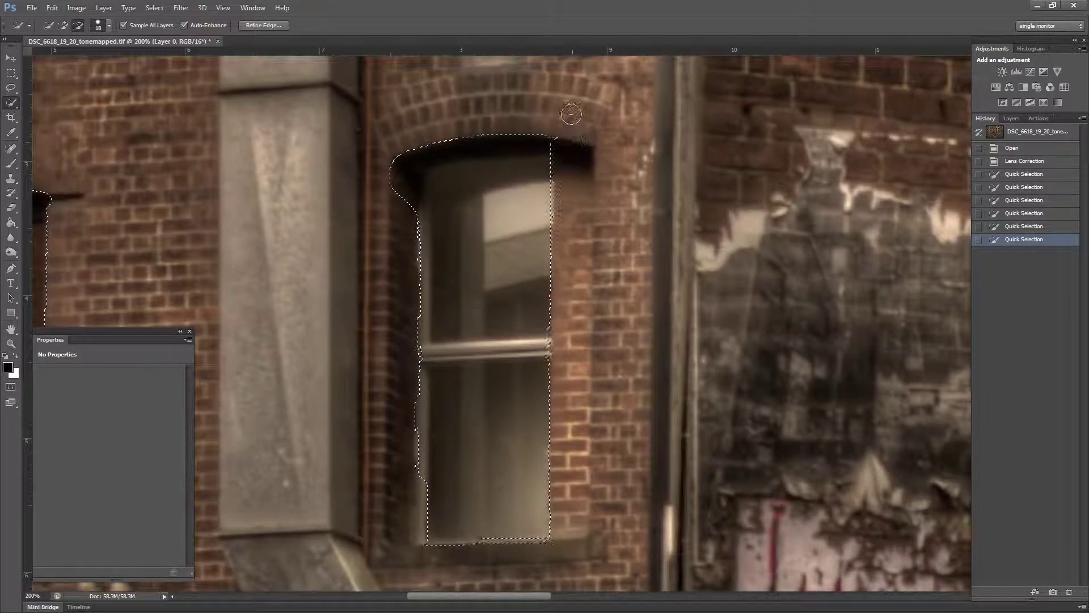
{"action": "left_click", "coordinate": [534, 148]}
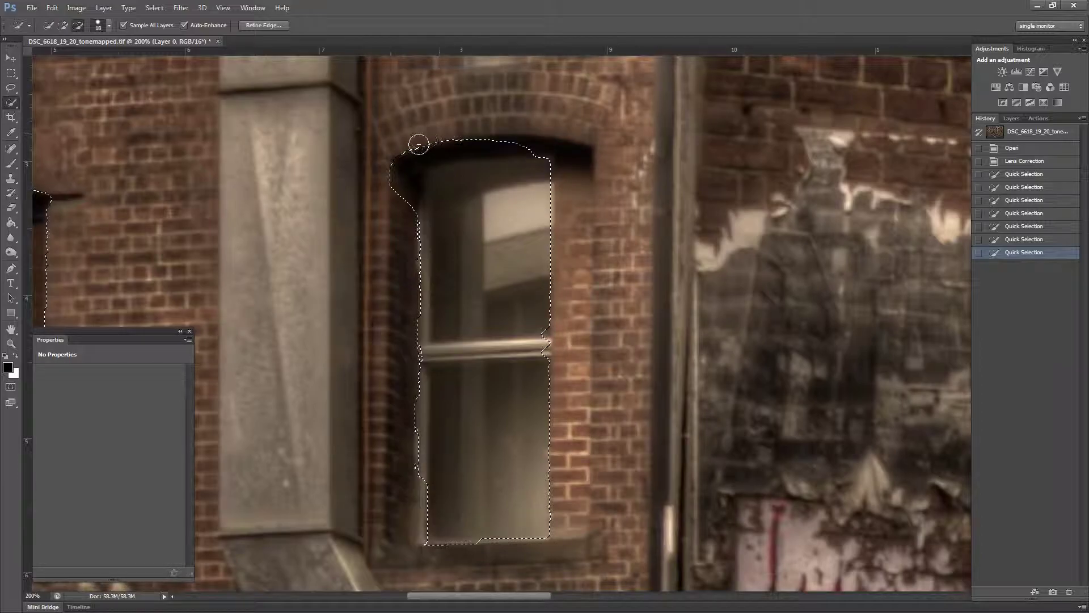
{"action": "left_click_drag", "start_coordinate": [396, 201], "coordinate": [399, 191]}
Restore the second arched window's upper corner and add the two cut-off windows at the image's upper edge to the selection
{"action": "scroll", "coordinate": [387, 170], "scroll_direction": "up", "scroll_amount": 10}
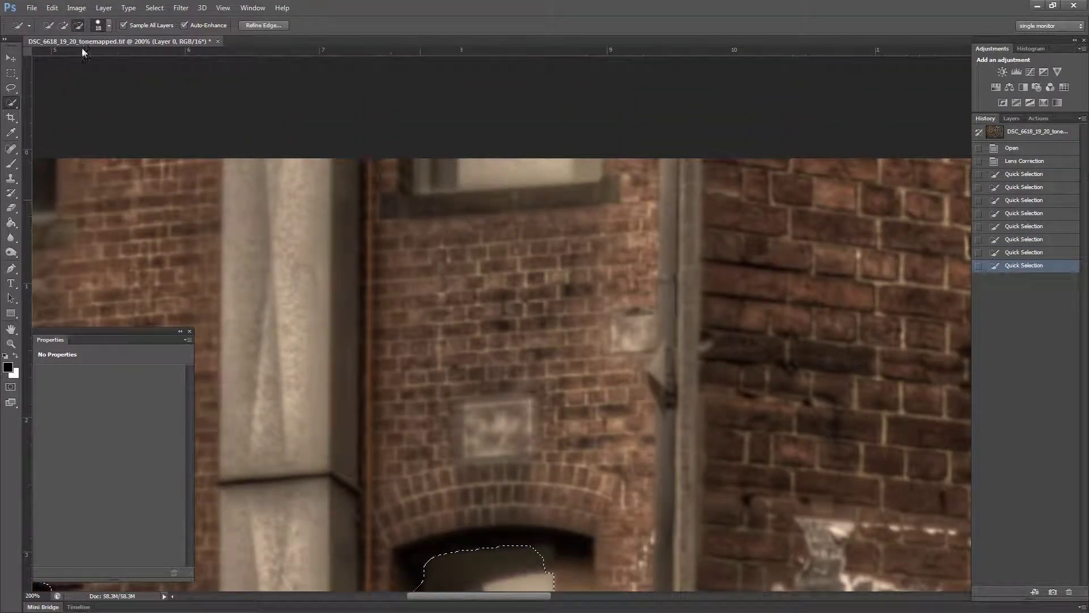
{"action": "left_click", "coordinate": [63, 25]}
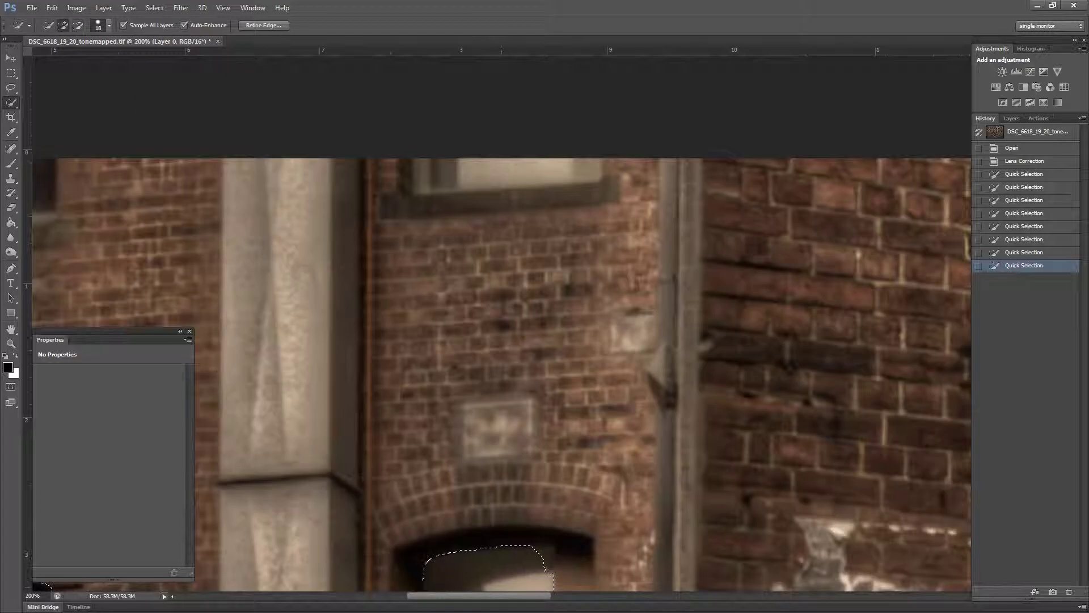
{"action": "left_click", "coordinate": [544, 556]}
{"action": "left_click_drag", "start_coordinate": [567, 165], "coordinate": [465, 168]}
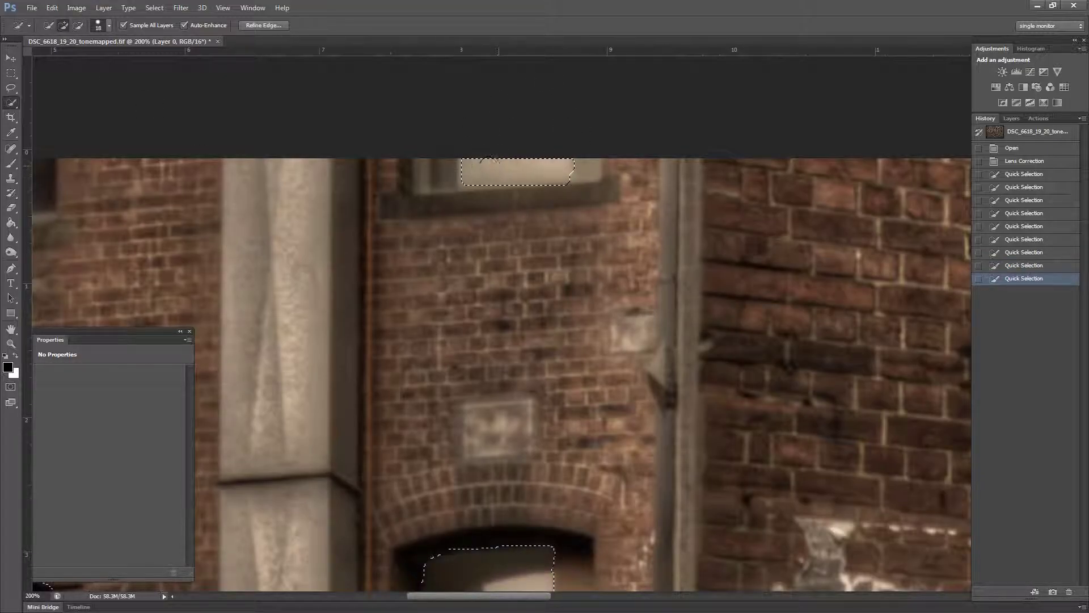
{"action": "left_click_drag", "start_coordinate": [519, 595], "coordinate": [445, 596]}
{"action": "left_click_drag", "start_coordinate": [475, 165], "coordinate": [507, 195]}
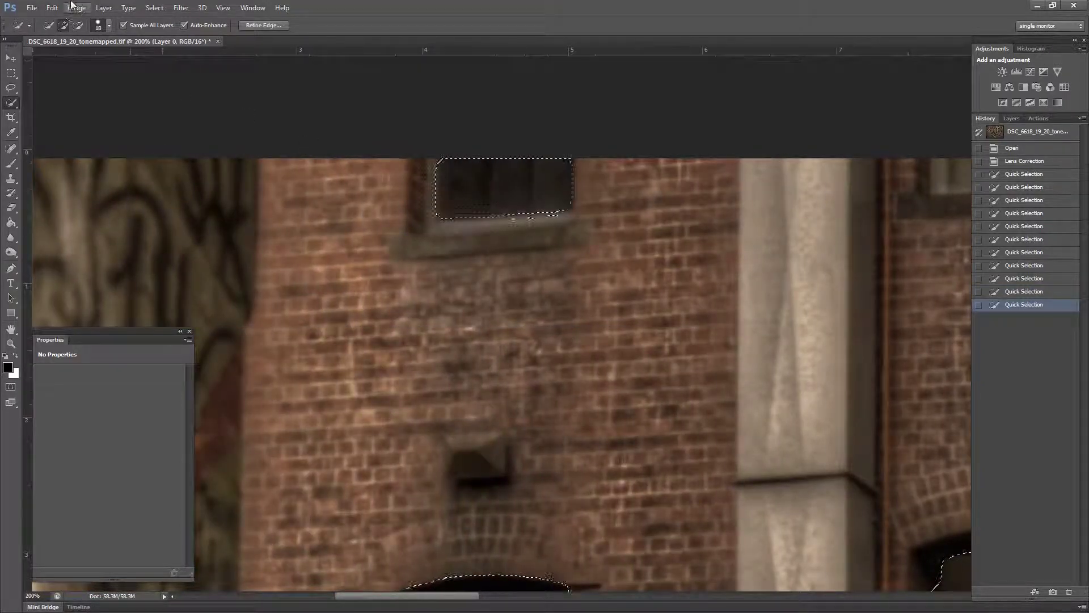
Invert the selection to cover everything except the four windows
{"action": "left_click", "coordinate": [155, 8]}
{"action": "left_click", "coordinate": [169, 54]}
{"action": "key", "text": "ctrl+minus"}
{"action": "key", "text": "ctrl+minus"}
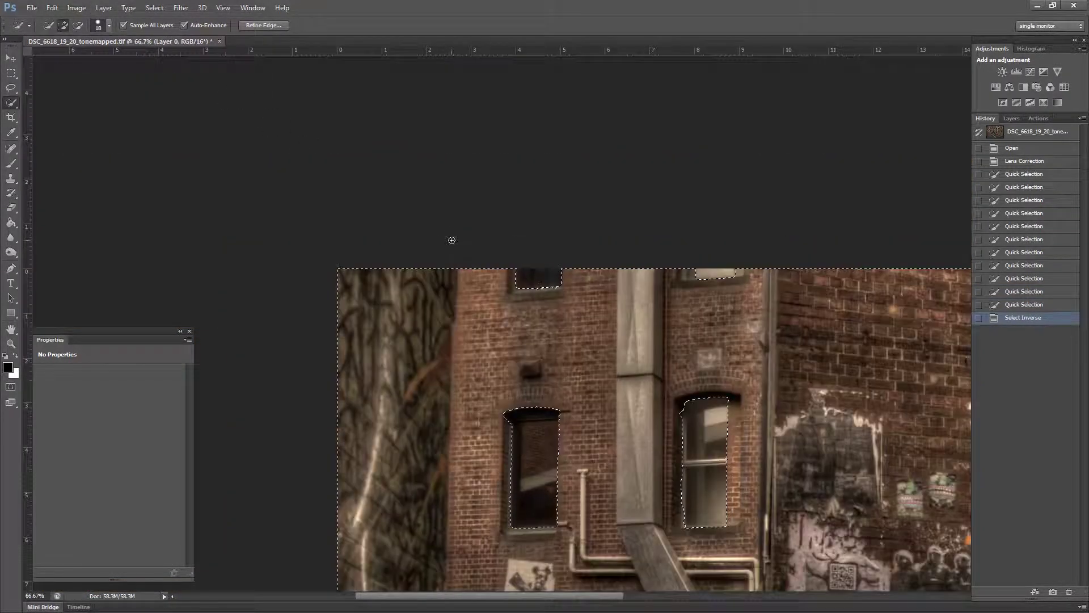
{"action": "key", "text": "ctrl+minus"}
{"action": "scroll", "coordinate": [632, 333], "scroll_direction": "down", "scroll_amount": 4}
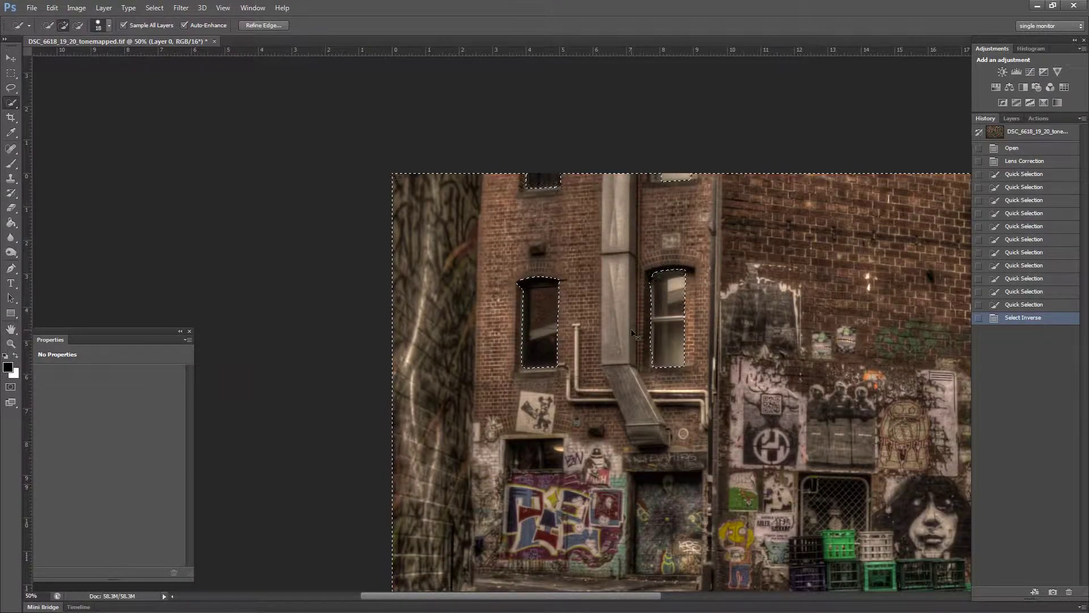
{"action": "key", "text": "ctrl+minus"}
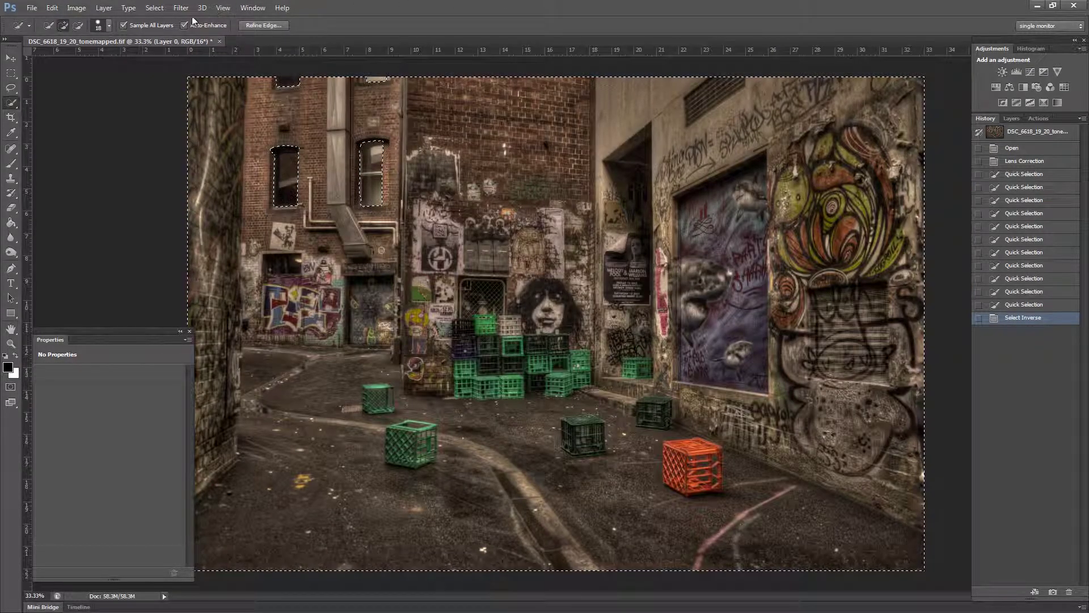
Sharpen the selected area with Unsharp Mask at an amount of 352%, a radius of 0.9 pixels and threshold 0
{"action": "left_click", "coordinate": [181, 8]}
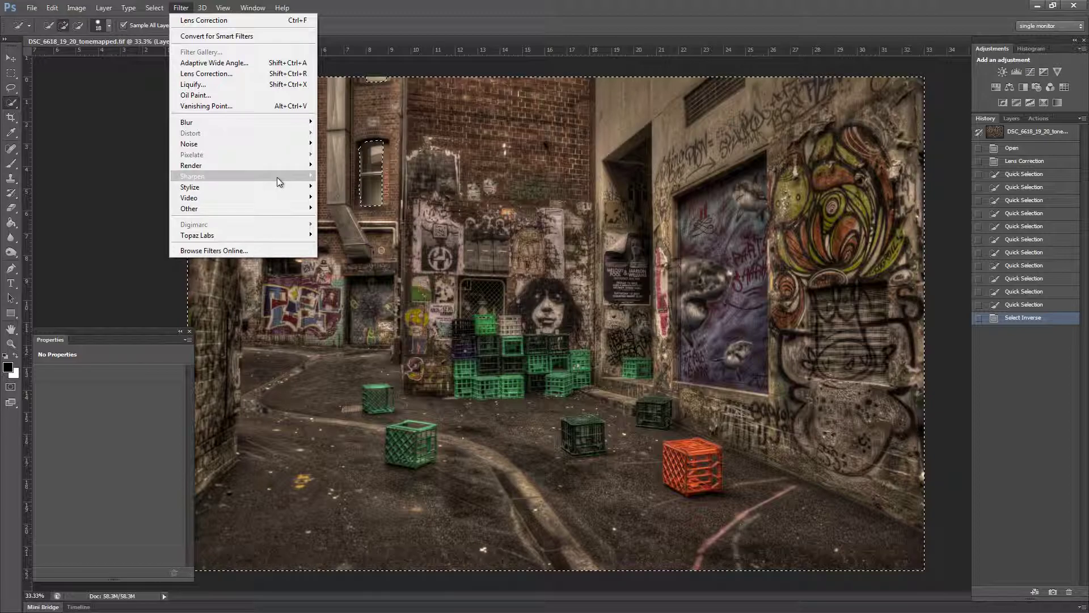
{"action": "mouse_move", "coordinate": [279, 182]}
{"action": "left_click", "coordinate": [343, 219]}
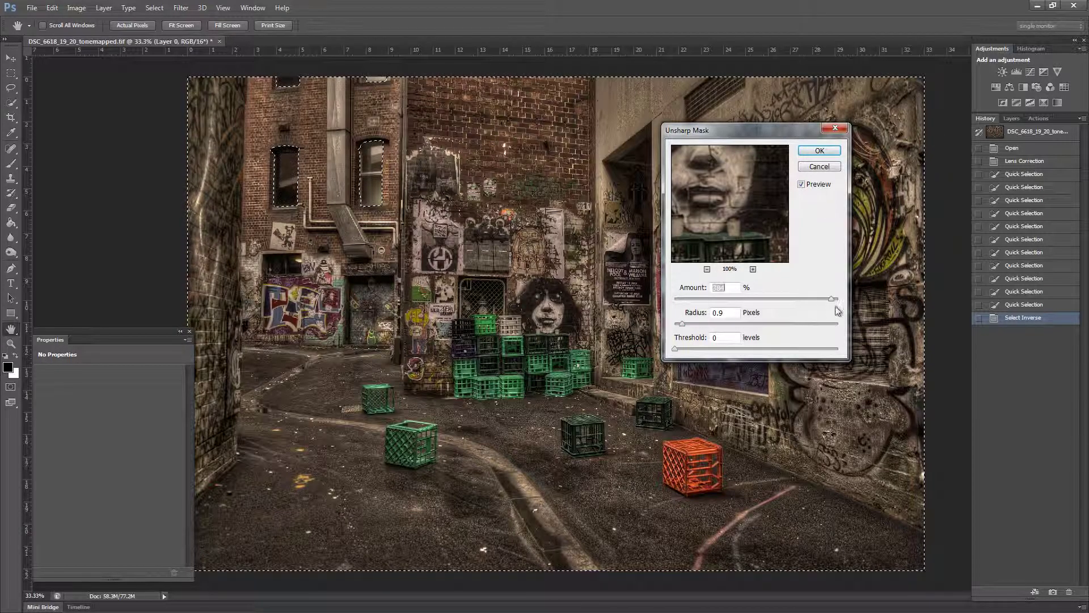
{"action": "left_click_drag", "start_coordinate": [832, 299], "coordinate": [798, 297]}
{"action": "key", "text": "ctrl+plus"}
{"action": "key", "text": "ctrl+plus"}
{"action": "key", "text": "ctrl+plus"}
{"action": "key", "text": "ctrl+minus"}
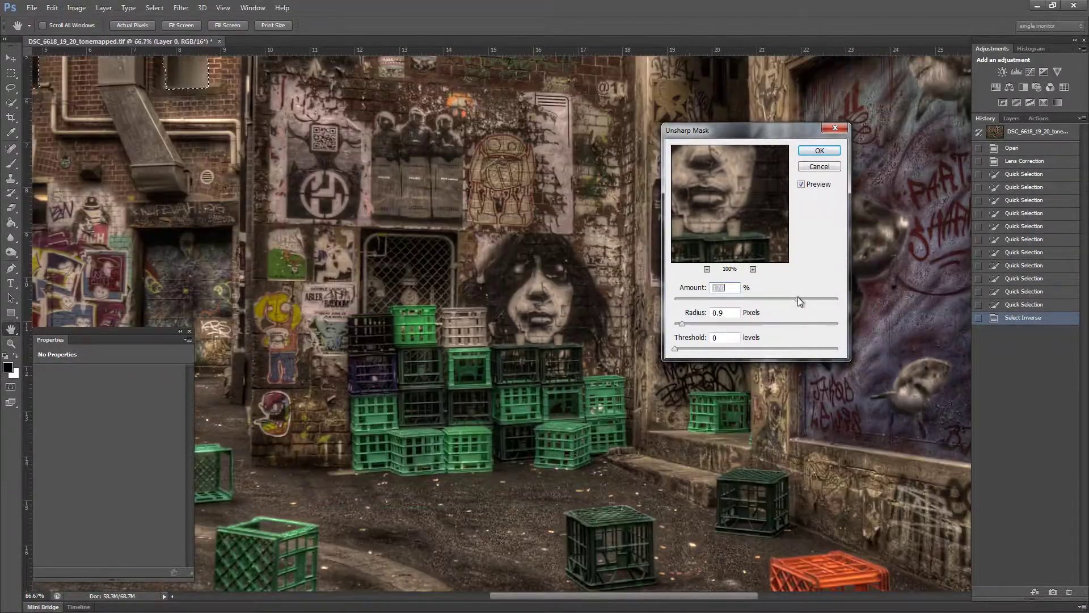
{"action": "key", "text": "ctrl+minus"}
{"action": "left_click_drag", "start_coordinate": [802, 303], "coordinate": [804, 301]}
{"action": "left_click_drag", "start_coordinate": [823, 301], "coordinate": [827, 300]}
{"action": "key", "text": "ctrl+plus"}
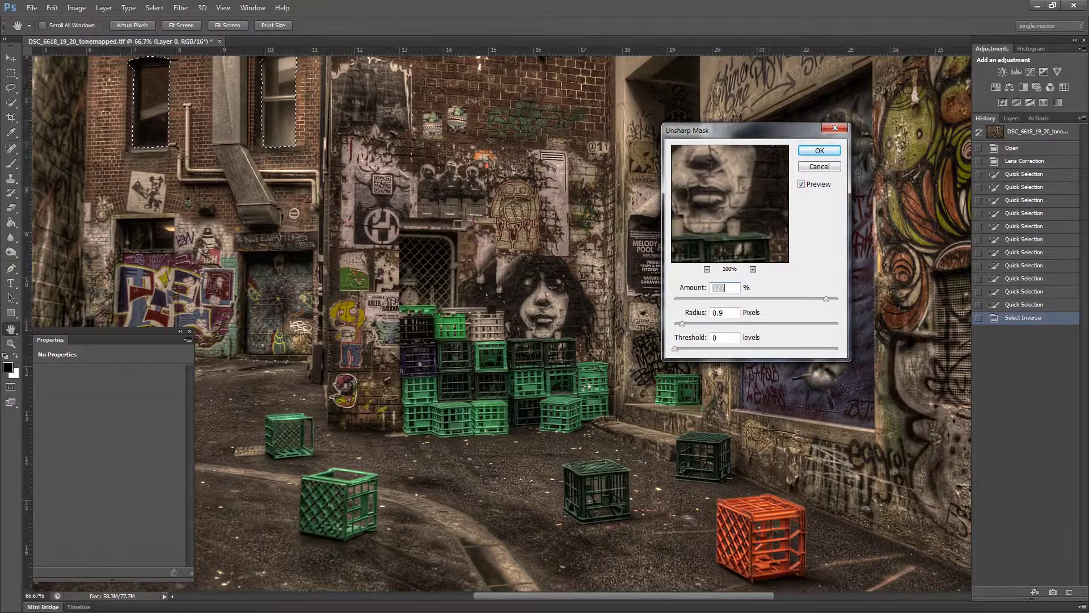
{"action": "key", "text": "ctrl+plus"}
{"action": "key", "text": "ctrl+plus"}
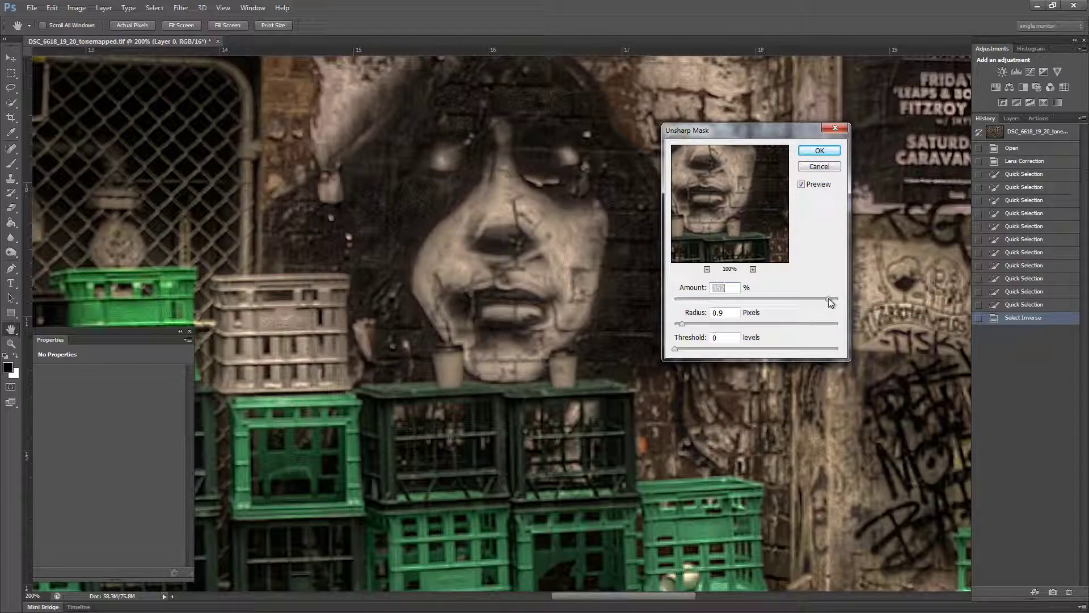
{"action": "key", "text": "ctrl+minus"}
{"action": "key", "text": "ctrl+minus"}
{"action": "key", "text": "ctrl+minus"}
{"action": "key", "text": "ctrl+minus"}
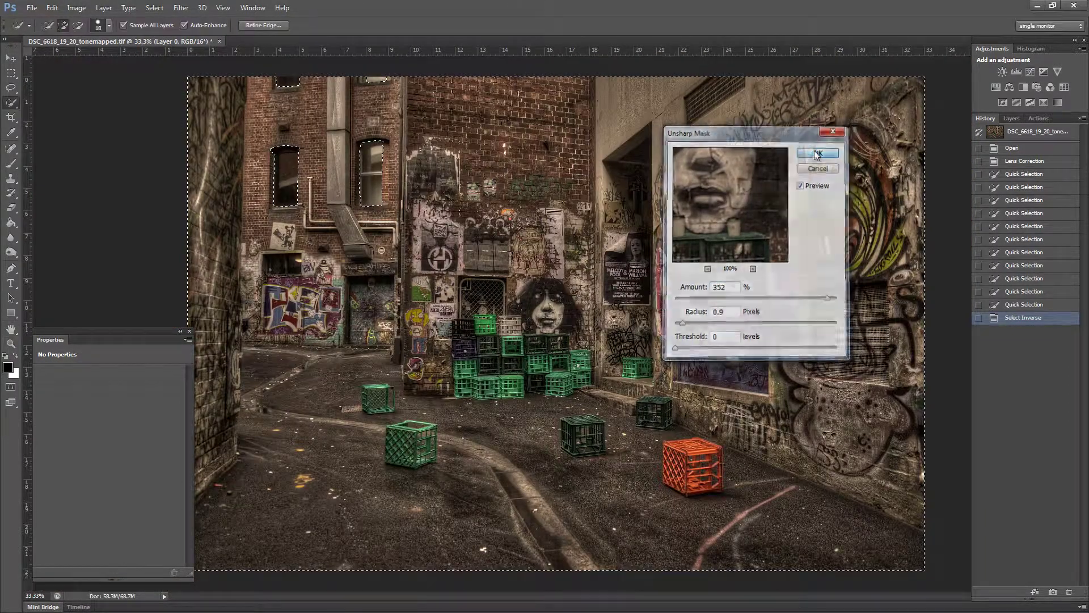
{"action": "key", "text": "Return"}
Examine the sharpened crates, brick walls, windows and graffiti at 66.67% magnification
{"action": "key", "text": "ctrl+plus"}
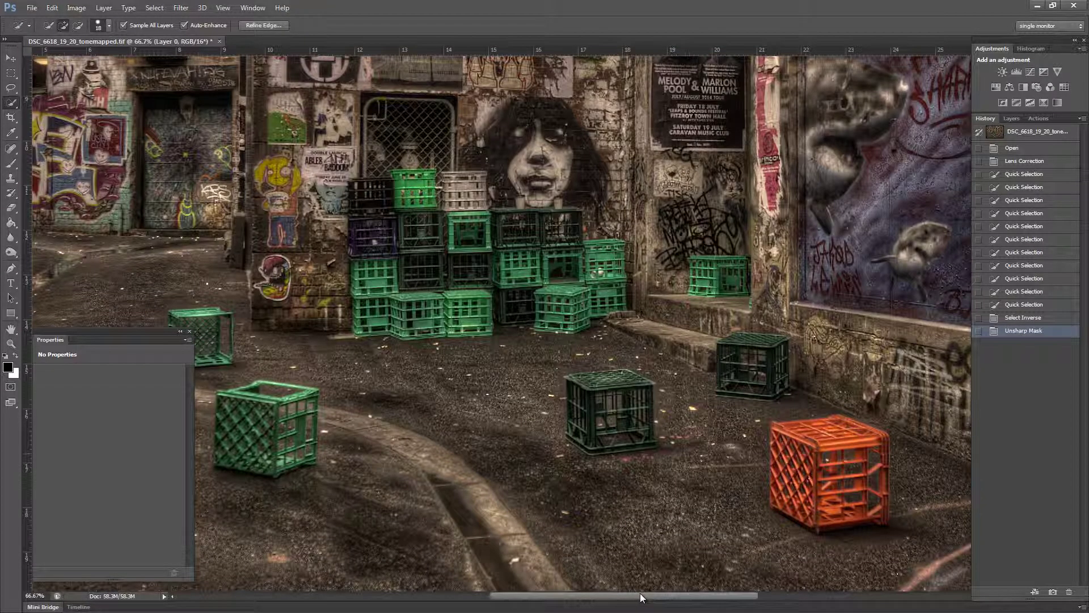
{"action": "left_click_drag", "start_coordinate": [641, 596], "coordinate": [498, 596]}
{"action": "scroll", "coordinate": [524, 409], "scroll_direction": "up", "scroll_amount": 3}
{"action": "scroll", "coordinate": [524, 408], "scroll_direction": "up", "scroll_amount": 5}
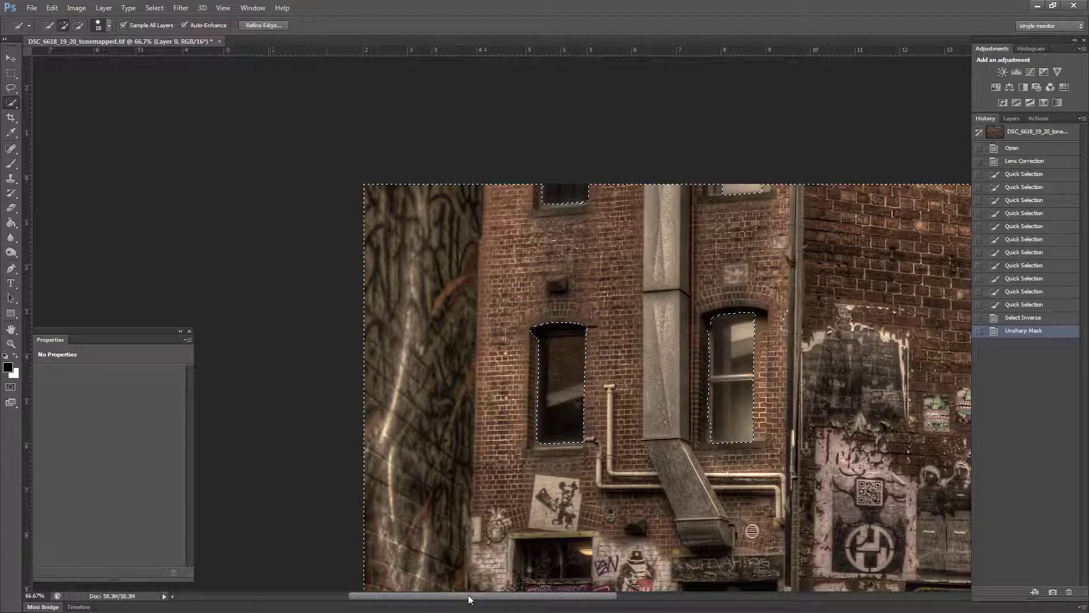
{"action": "left_click_drag", "start_coordinate": [479, 600], "coordinate": [654, 594]}
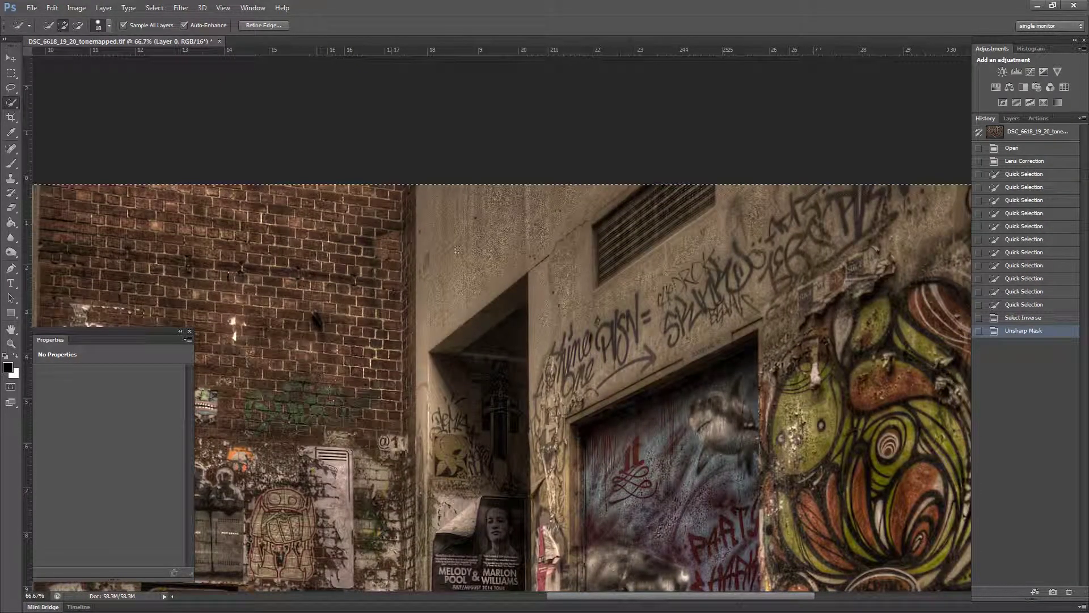
Paint the unsharpened state back over the grainy concrete wall using the History Brush at 75% opacity, with the Select Inverse state as source
{"action": "key", "text": "ctrl+plus"}
{"action": "key", "text": "ctrl+plus"}
{"action": "scroll", "coordinate": [441, 295], "scroll_direction": "up", "scroll_amount": 3}
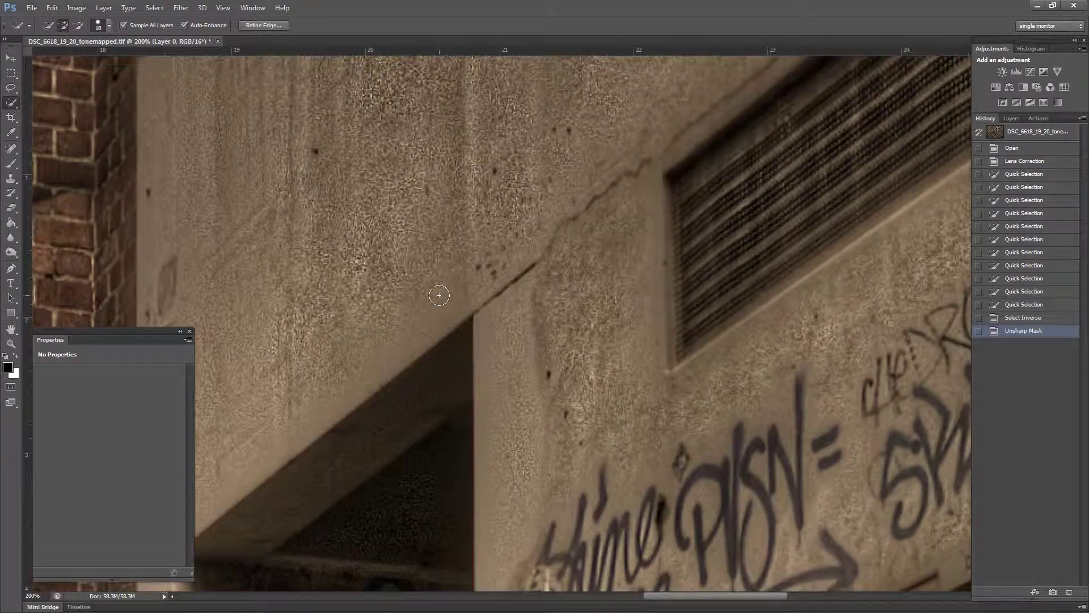
{"action": "key", "text": "ctrl+minus"}
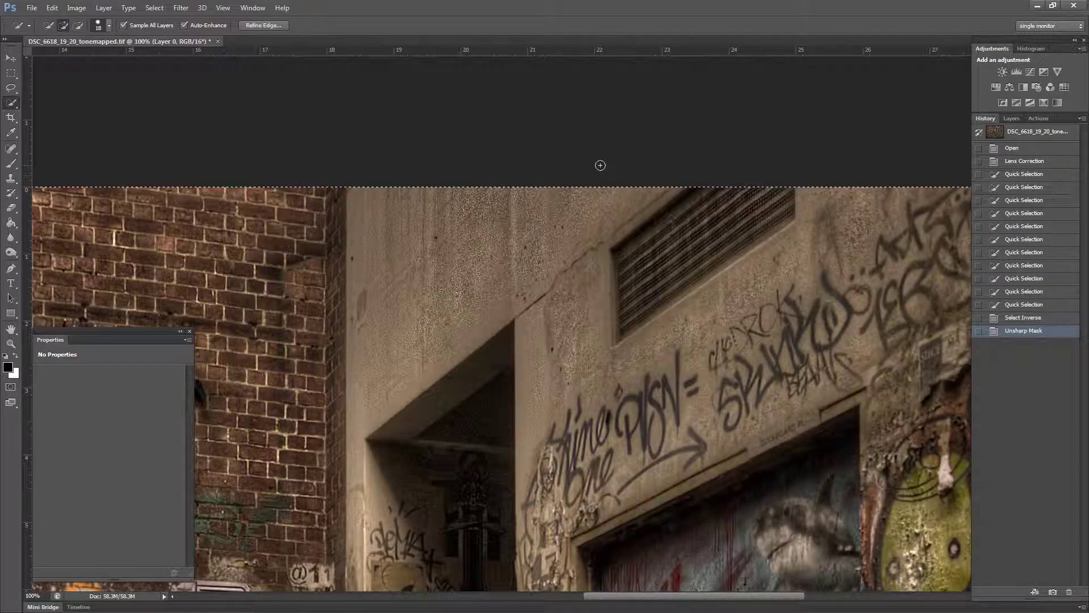
{"action": "left_click", "coordinate": [12, 194]}
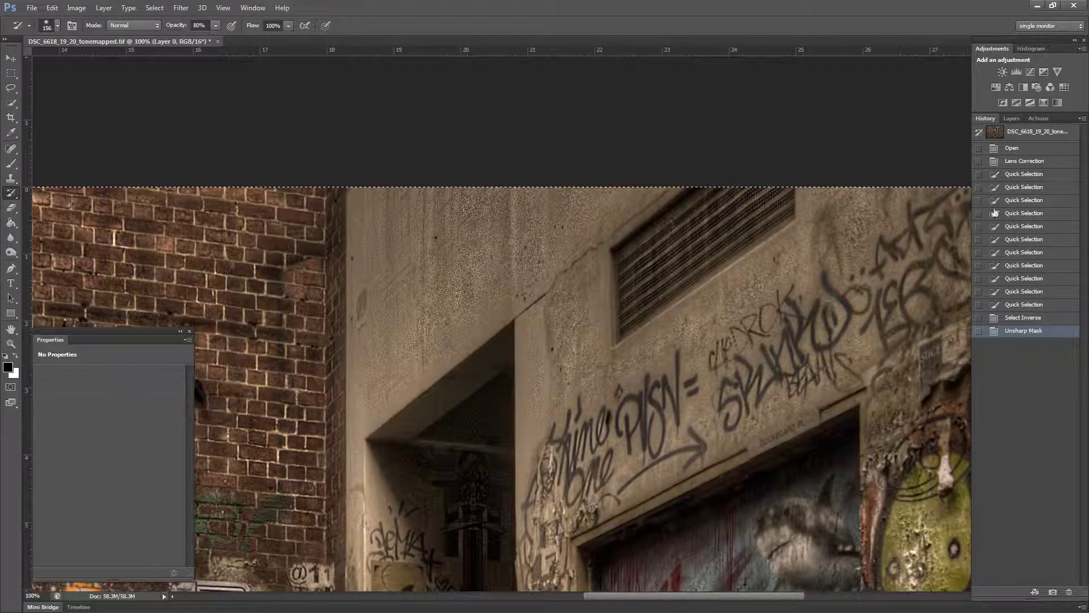
{"action": "left_click", "coordinate": [980, 321]}
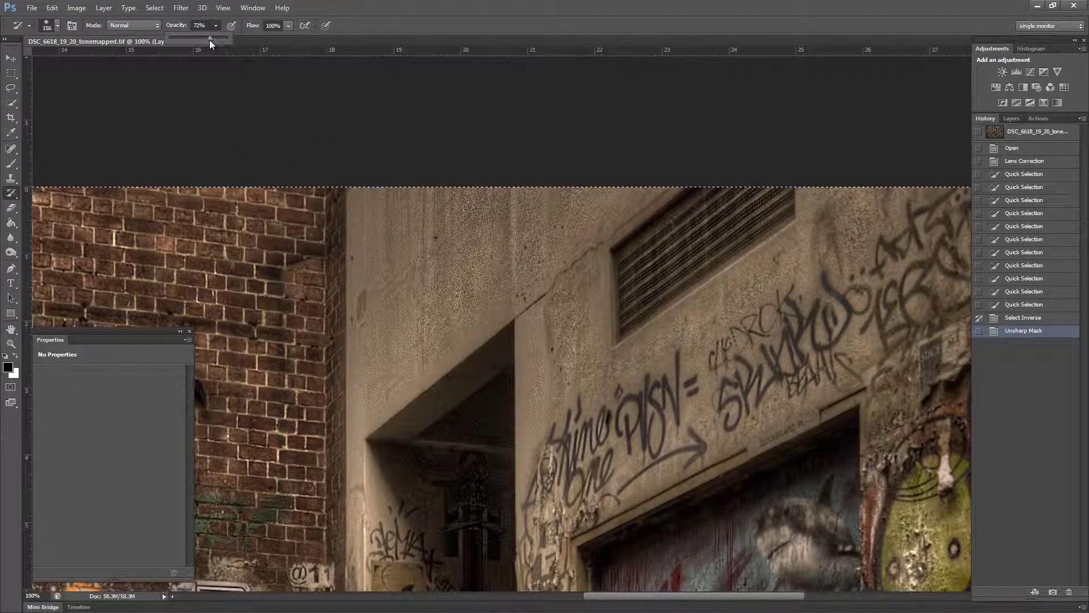
{"action": "left_click_drag", "start_coordinate": [212, 39], "coordinate": [213, 40]}
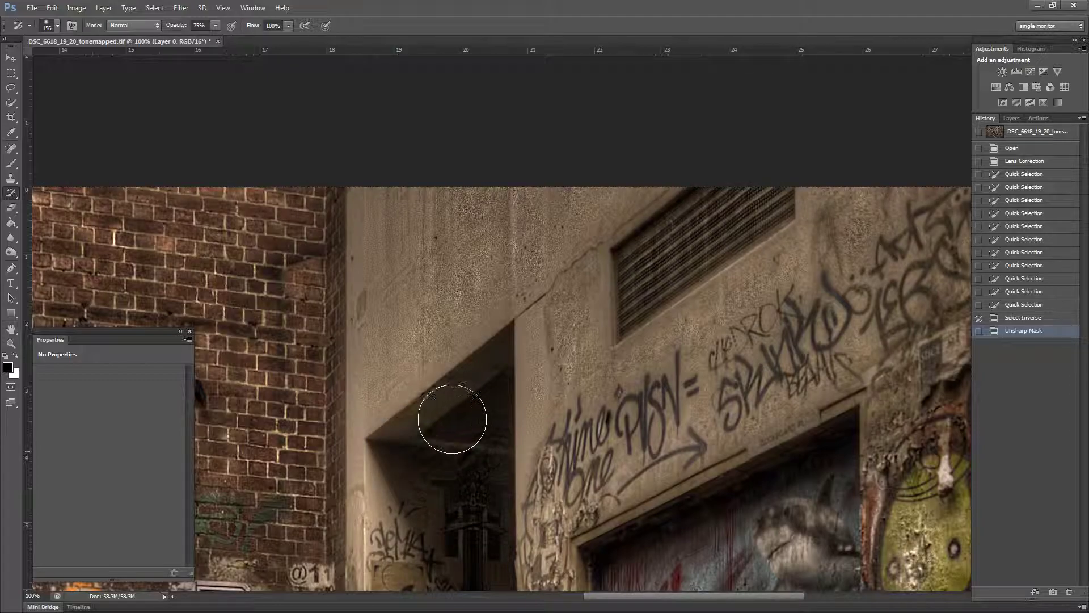
{"action": "mouse_move", "coordinate": [458, 250]}
{"action": "left_mouse_down"}
{"action": "mouse_move", "coordinate": [430, 234]}
{"action": "mouse_move", "coordinate": [494, 175]}
{"action": "mouse_move", "coordinate": [379, 193]}
{"action": "mouse_move", "coordinate": [362, 217]}
{"action": "mouse_move", "coordinate": [421, 277]}
{"action": "mouse_move", "coordinate": [550, 270]}
{"action": "mouse_move", "coordinate": [572, 296]}
{"action": "mouse_move", "coordinate": [581, 358]}
{"action": "mouse_move", "coordinate": [600, 357]}
{"action": "mouse_move", "coordinate": [800, 259]}
{"action": "mouse_move", "coordinate": [885, 198]}
{"action": "mouse_move", "coordinate": [848, 194]}
{"action": "mouse_move", "coordinate": [817, 151]}
{"action": "mouse_move", "coordinate": [825, 208]}
{"action": "mouse_move", "coordinate": [838, 120]}
{"action": "left_mouse_up"}
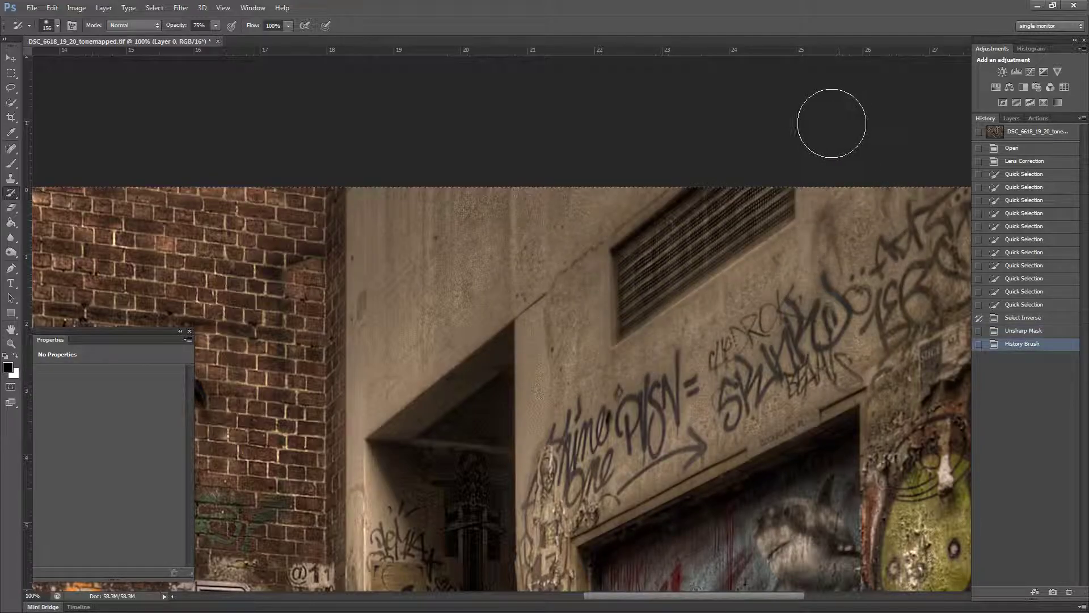
{"action": "scroll", "coordinate": [379, 134], "scroll_direction": "up", "scroll_amount": 1}
{"action": "scroll", "coordinate": [379, 134], "scroll_direction": "down", "scroll_amount": 2}
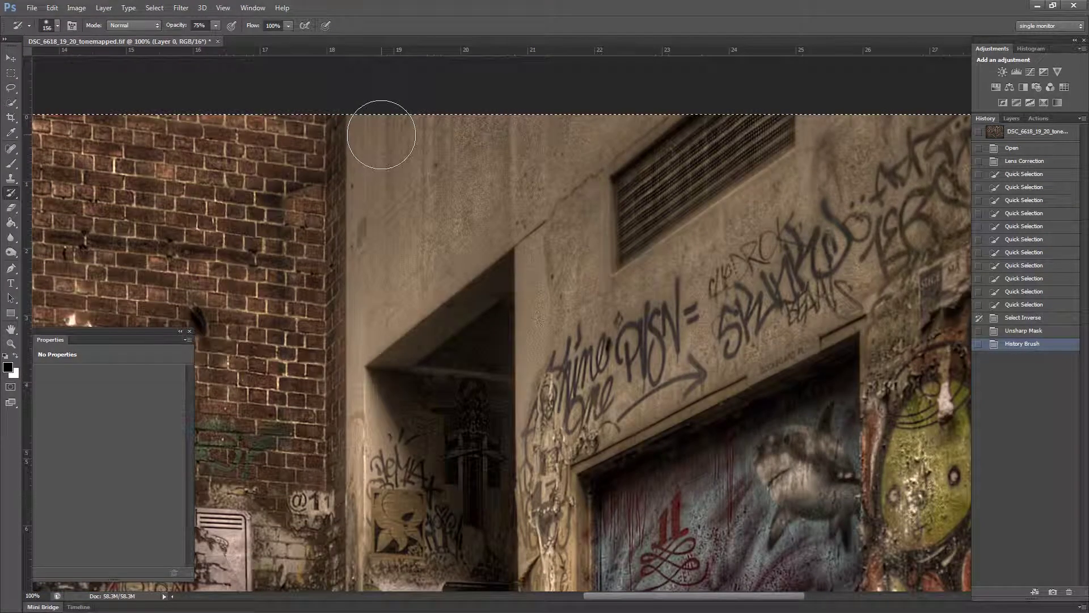
{"action": "mouse_move", "coordinate": [554, 321]}
{"action": "left_mouse_down"}
{"action": "mouse_move", "coordinate": [499, 333]}
{"action": "mouse_move", "coordinate": [461, 376]}
{"action": "mouse_move", "coordinate": [481, 348]}
{"action": "mouse_move", "coordinate": [412, 369]}
{"action": "left_mouse_up"}
Clear the active selection and bring the whole alley image into view
{"action": "key", "text": "ctrl+minus"}
{"action": "key", "text": "ctrl+minus"}
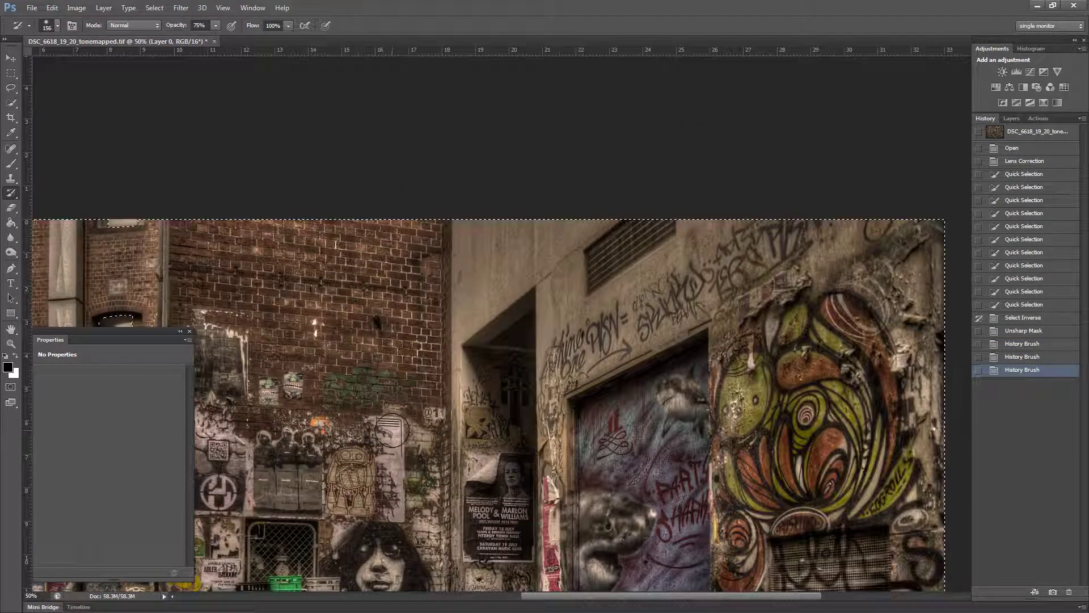
{"action": "key", "text": "ctrl+minus"}
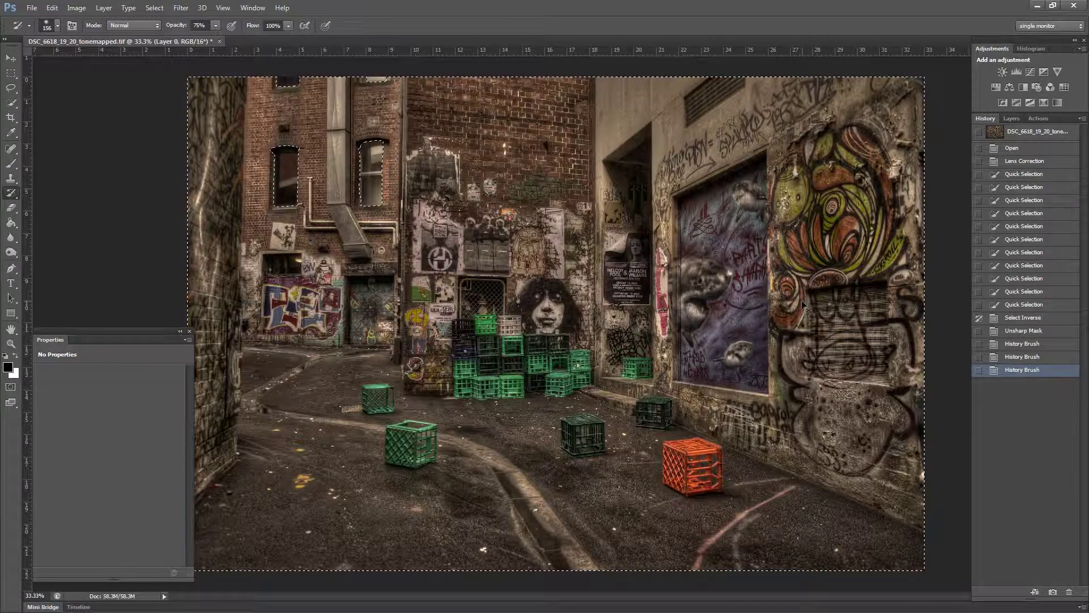
{"action": "key", "text": "ctrl+d"}
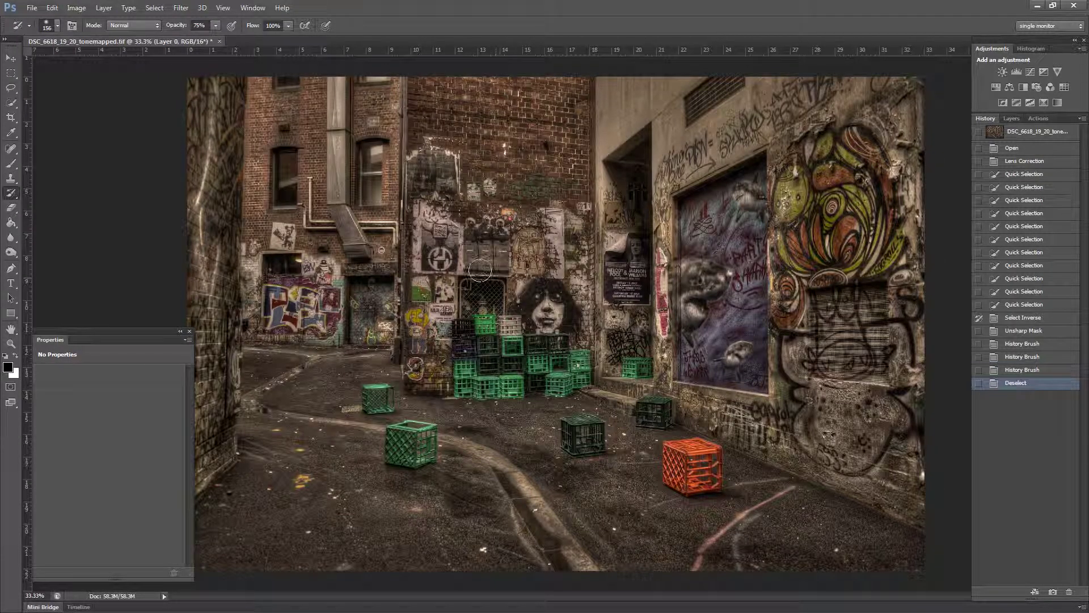
Lighten the highlights of the pale poster with the QR code using the Dodge tool at 29% exposure
{"action": "left_click", "coordinate": [10, 166]}
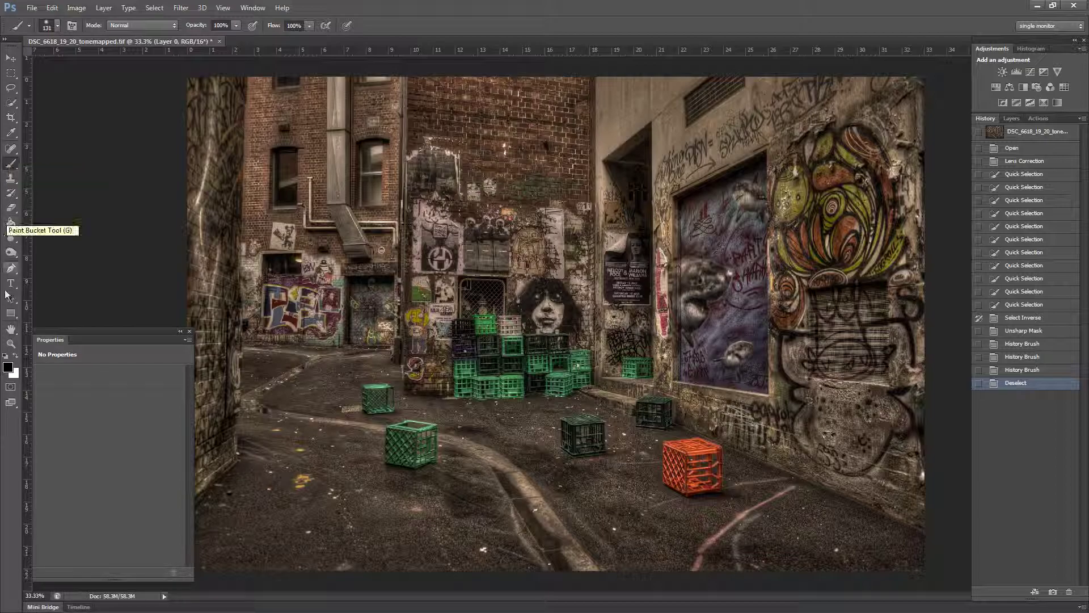
{"action": "left_click_drag", "start_coordinate": [10, 251], "coordinate": [34, 255]}
{"action": "left_click", "coordinate": [34, 252]}
{"action": "key", "text": "ctrl+plus"}
{"action": "key", "text": "ctrl+plus"}
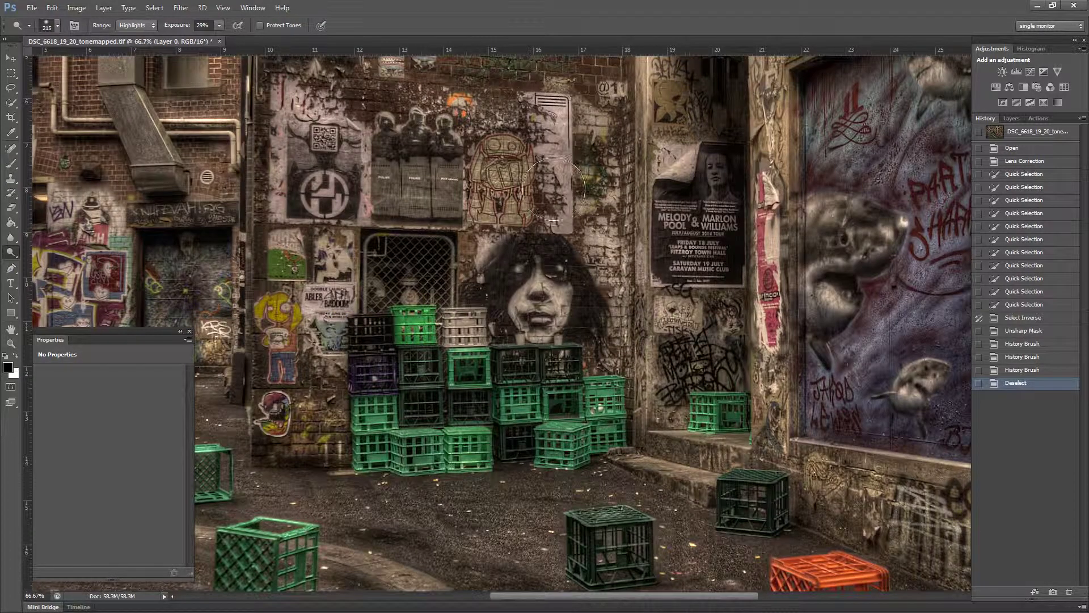
{"action": "scroll", "coordinate": [227, 256], "scroll_direction": "up", "scroll_amount": 3}
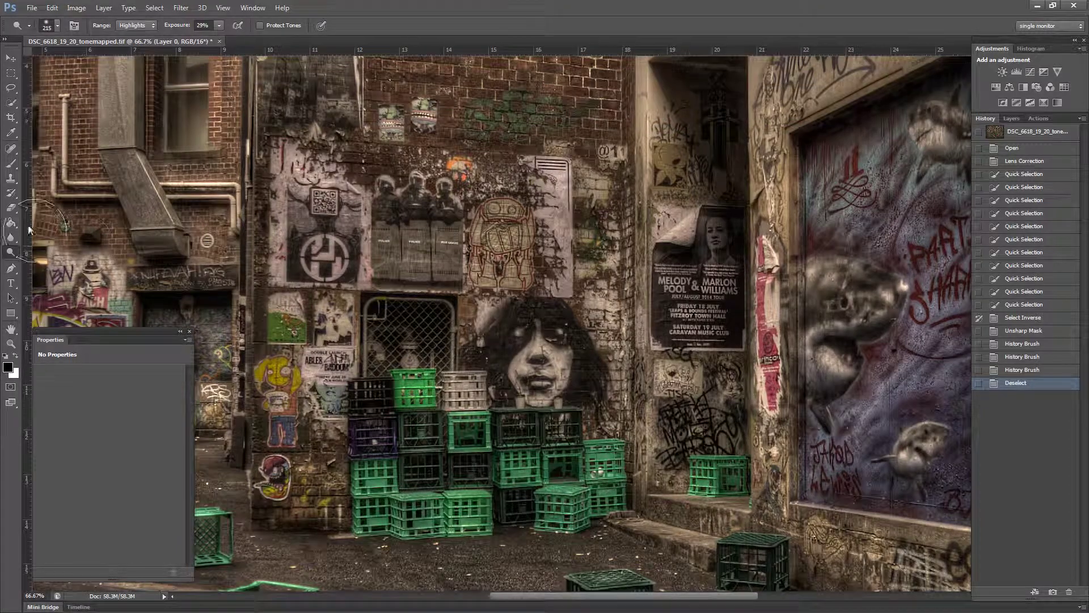
{"action": "right_click", "coordinate": [11, 253]}
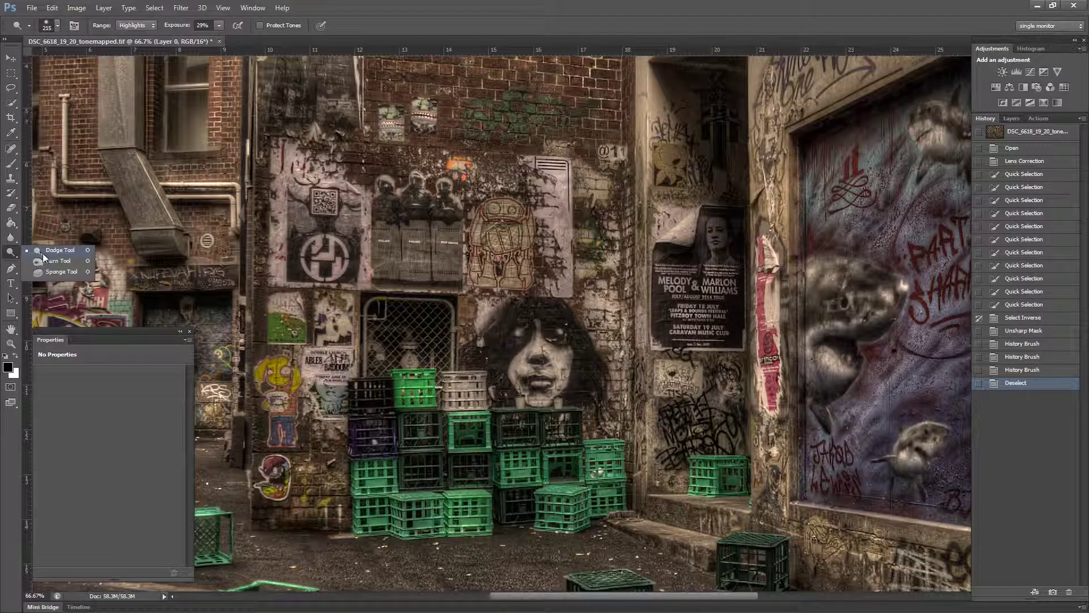
{"action": "left_click", "coordinate": [43, 251]}
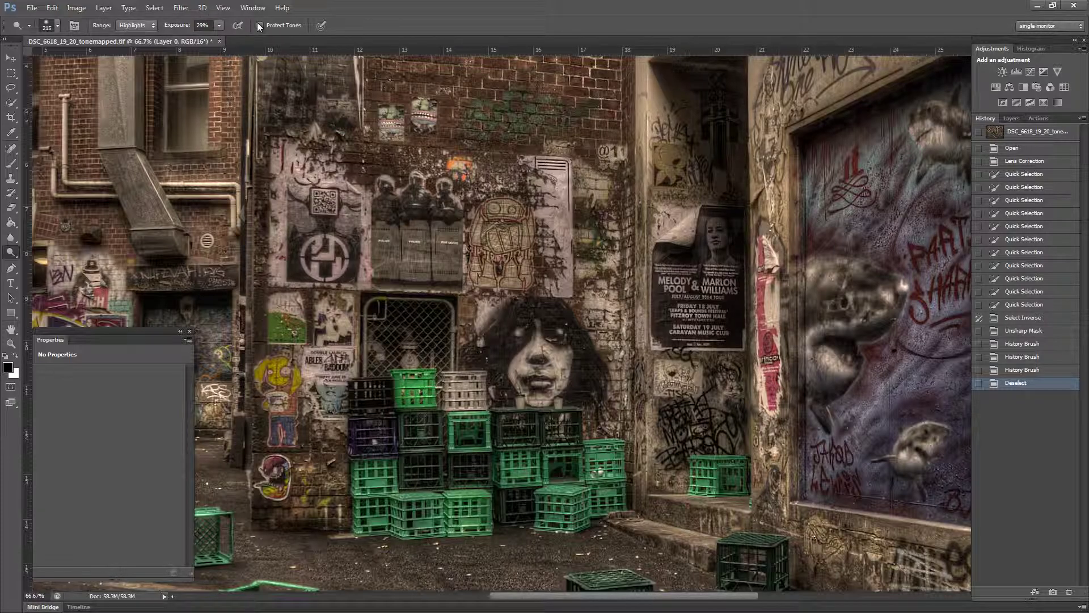
{"action": "left_click_drag", "start_coordinate": [283, 165], "coordinate": [284, 284]}
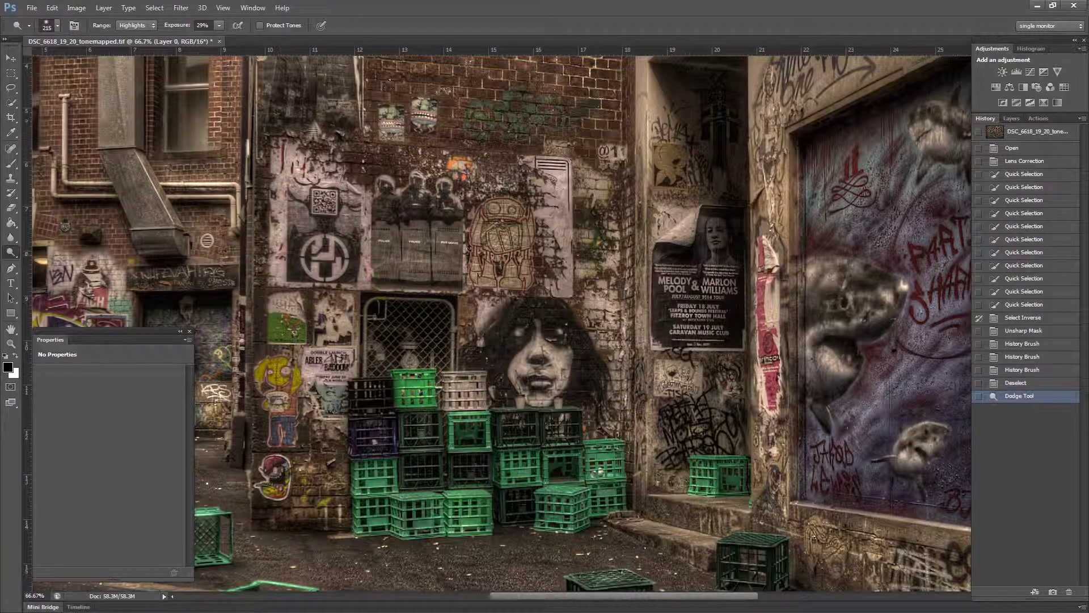
{"action": "left_click_drag", "start_coordinate": [317, 144], "coordinate": [327, 272]}
{"action": "left_click_drag", "start_coordinate": [354, 179], "coordinate": [354, 278]}
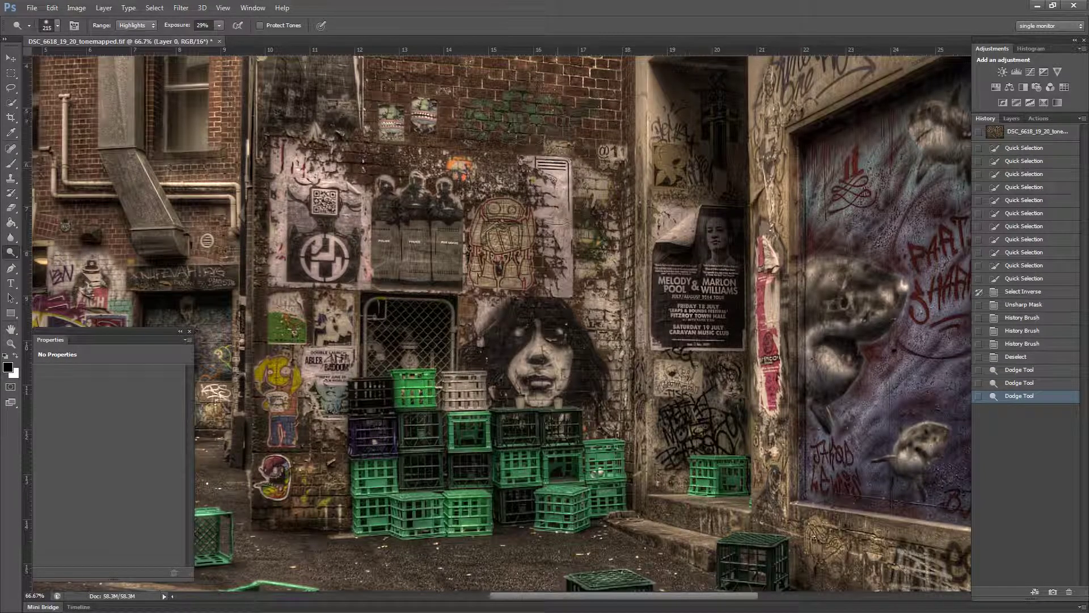
Dodge the highlights of the tall pale poster, the painted face, the bricks and concert poster beside it, and the small stickers
{"action": "left_click_drag", "start_coordinate": [557, 180], "coordinate": [550, 268]}
{"action": "left_click_drag", "start_coordinate": [494, 318], "coordinate": [509, 389]}
{"action": "left_click_drag", "start_coordinate": [527, 322], "coordinate": [550, 381]}
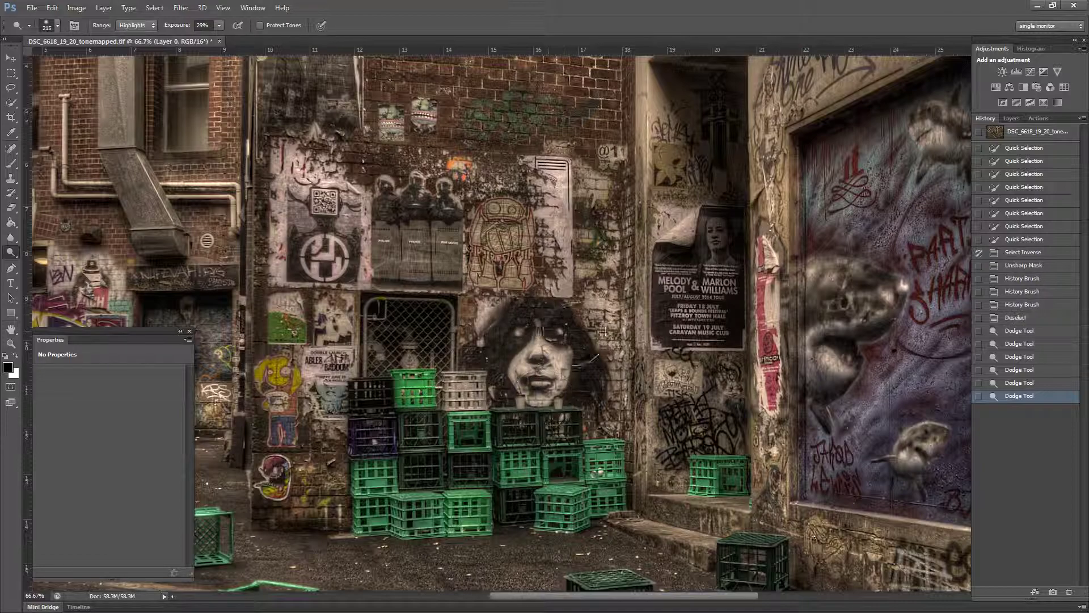
{"action": "left_click_drag", "start_coordinate": [621, 404], "coordinate": [594, 275]}
{"action": "mouse_move", "coordinate": [674, 284]}
{"action": "left_mouse_down"}
{"action": "mouse_move", "coordinate": [672, 224]}
{"action": "mouse_move", "coordinate": [673, 382]}
{"action": "mouse_move", "coordinate": [702, 393]}
{"action": "left_mouse_up"}
{"action": "left_click_drag", "start_coordinate": [340, 363], "coordinate": [303, 362]}
Dodge the highlights of the graffiti, pale bricks and ground along the base of the rear brick building
{"action": "mouse_move", "coordinate": [62, 267]}
{"action": "left_mouse_down"}
{"action": "mouse_move", "coordinate": [105, 284]}
{"action": "mouse_move", "coordinate": [147, 281]}
{"action": "mouse_move", "coordinate": [130, 238]}
{"action": "mouse_move", "coordinate": [147, 225]}
{"action": "left_mouse_up"}
{"action": "key", "text": "ctrl+minus"}
{"action": "left_click_drag", "start_coordinate": [113, 281], "coordinate": [85, 289]}
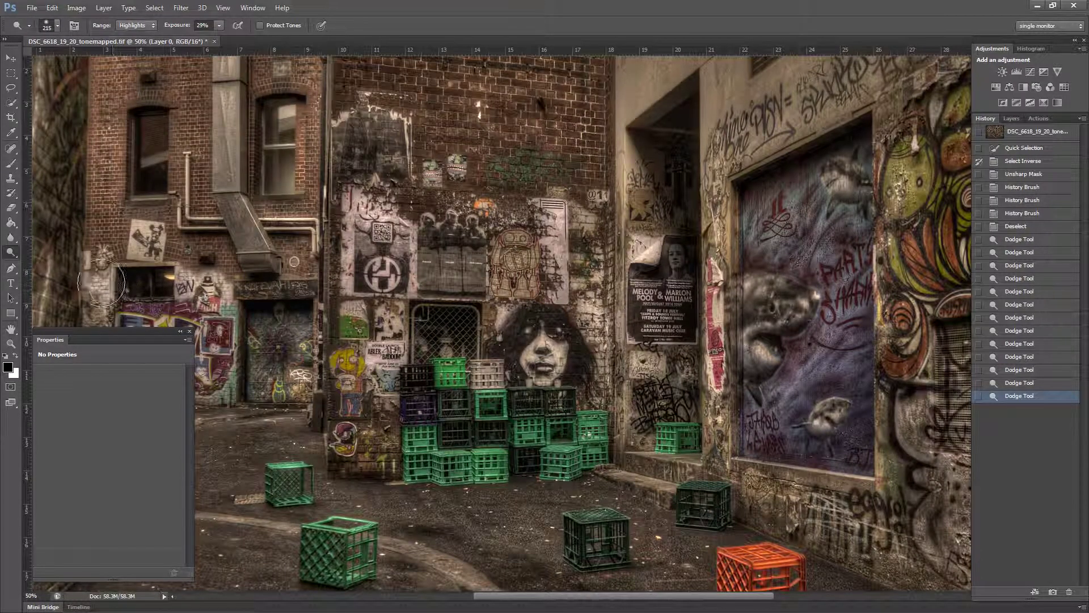
{"action": "key", "text": "ctrl+minus"}
{"action": "left_click_drag", "start_coordinate": [263, 285], "coordinate": [326, 315]}
{"action": "left_click_drag", "start_coordinate": [262, 335], "coordinate": [358, 342]}
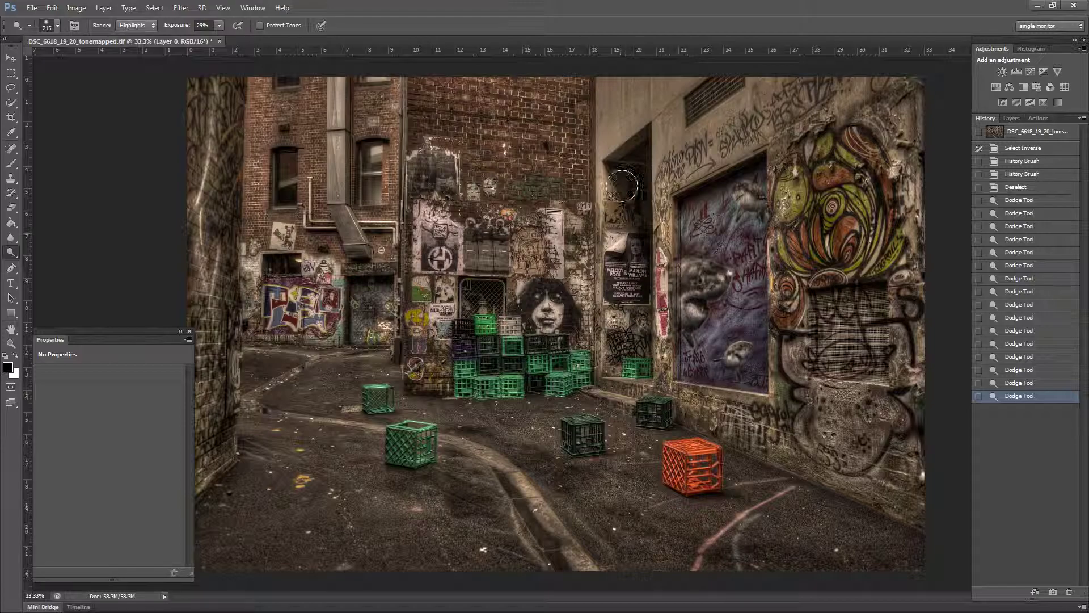
Switch to the Burn tool with its range on Highlights and its exposure at 31%
{"action": "right_click", "coordinate": [12, 255]}
{"action": "left_click", "coordinate": [57, 261]}
{"action": "left_click", "coordinate": [142, 25]}
{"action": "left_click", "coordinate": [144, 27]}
{"action": "left_click", "coordinate": [219, 25]}
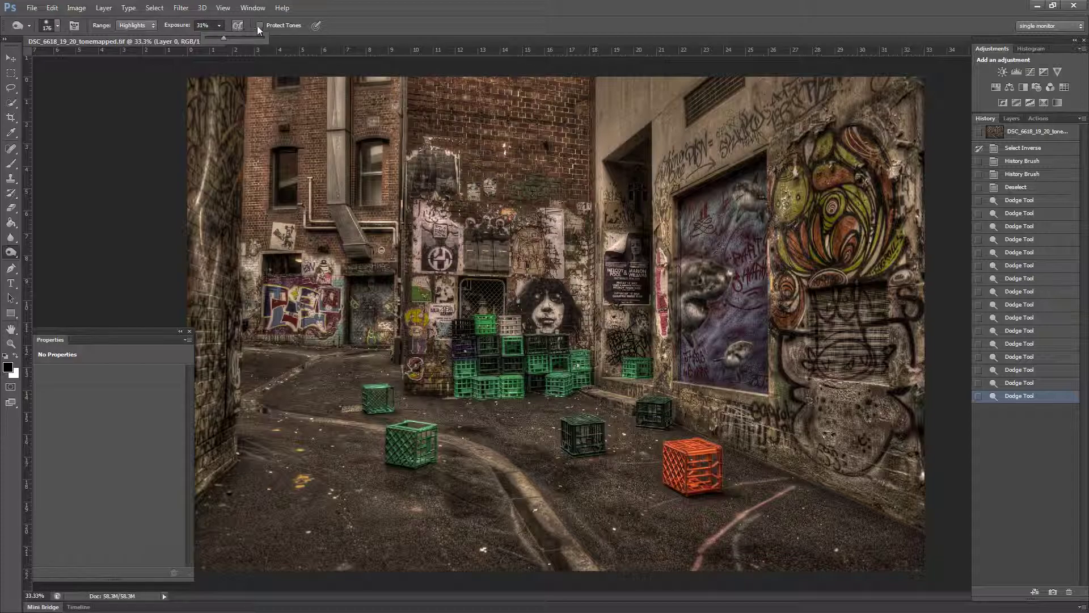
{"action": "left_click", "coordinate": [366, 4]}
Burn the highlights along the thin vertical pipe between the two brick walls with a 95 px brush
{"action": "key", "text": "ctrl+plus"}
{"action": "key", "text": "ctrl+plus"}
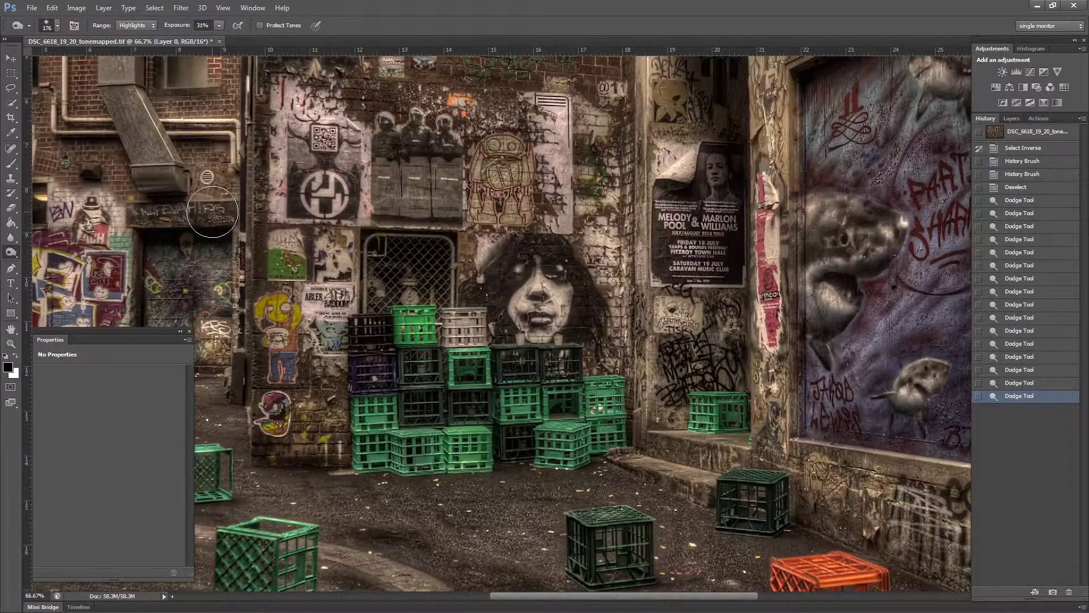
{"action": "scroll", "coordinate": [211, 212], "scroll_direction": "up", "scroll_amount": 5}
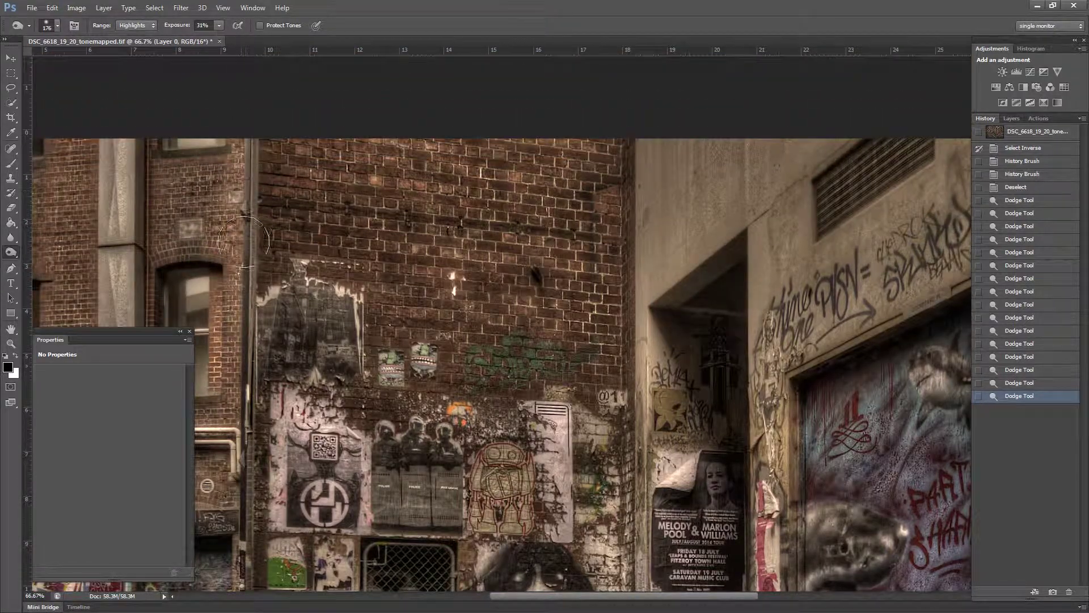
{"action": "left_click_drag", "start_coordinate": [603, 598], "coordinate": [552, 599]}
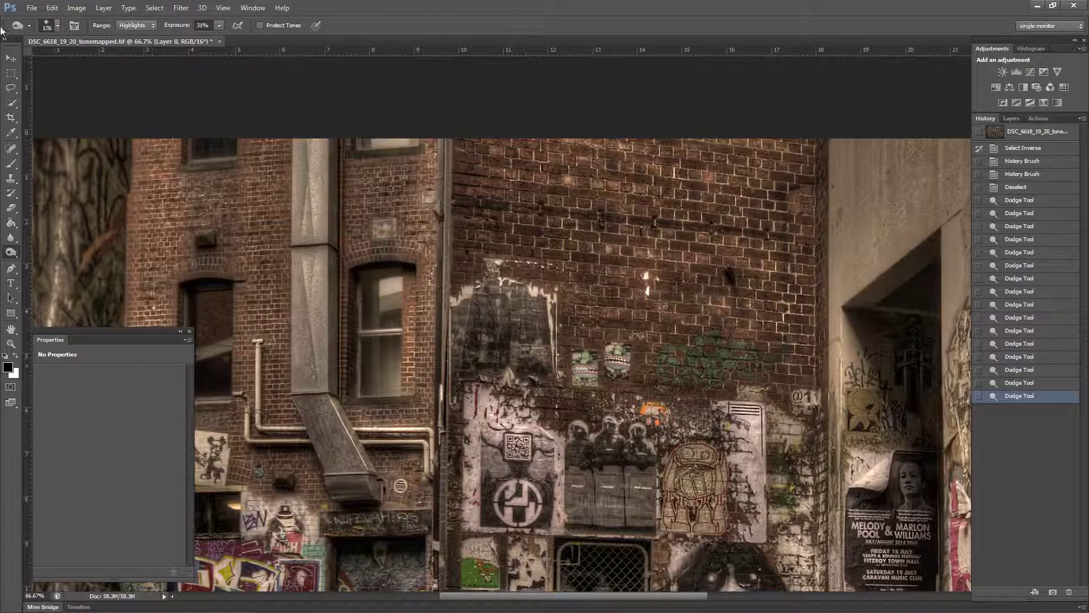
{"action": "left_click", "coordinate": [58, 25]}
{"action": "left_click_drag", "start_coordinate": [70, 63], "coordinate": [68, 61]}
{"action": "left_click", "coordinate": [437, 182]}
{"action": "mouse_move", "coordinate": [435, 254]}
{"action": "left_mouse_down"}
{"action": "mouse_move", "coordinate": [419, 392]}
{"action": "mouse_move", "coordinate": [412, 319]}
{"action": "mouse_move", "coordinate": [392, 418]}
{"action": "mouse_move", "coordinate": [346, 420]}
{"action": "mouse_move", "coordinate": [397, 443]}
{"action": "mouse_move", "coordinate": [442, 437]}
{"action": "left_mouse_up"}
Burn the highlights across the large upper red brick wall with a 182 px brush
{"action": "scroll", "coordinate": [516, 467], "scroll_direction": "up", "scroll_amount": 3}
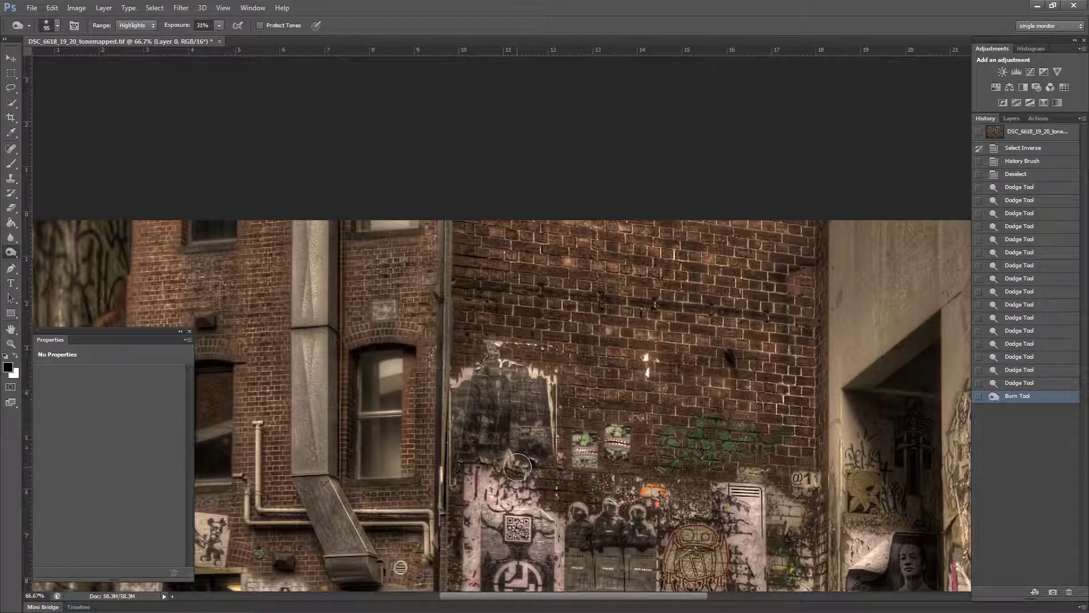
{"action": "left_click", "coordinate": [56, 25]}
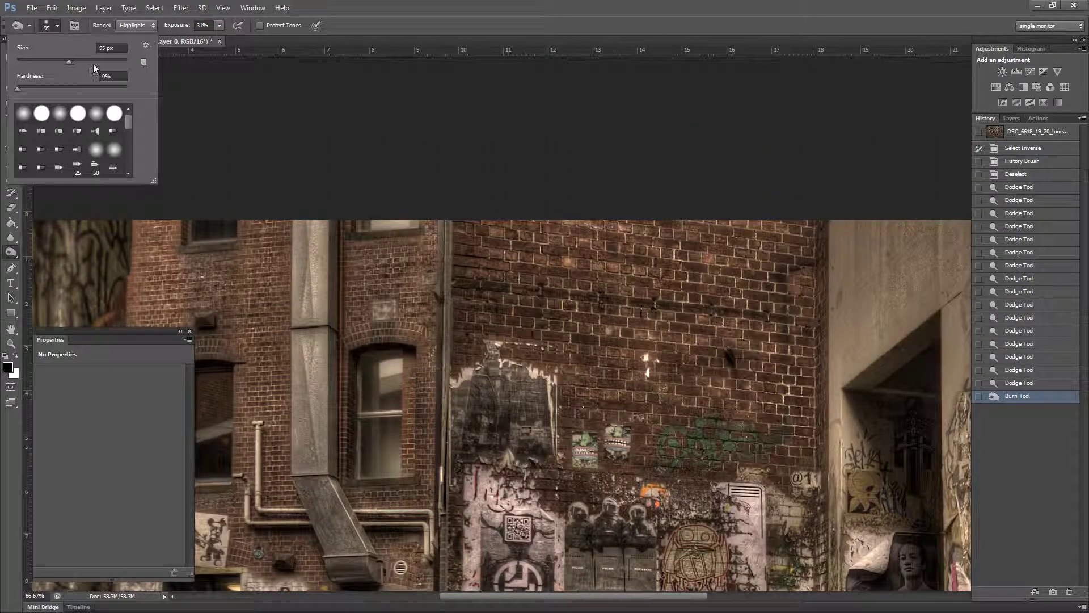
{"action": "type", "text": "182"}
{"action": "key", "text": "Return"}
{"action": "mouse_move", "coordinate": [773, 297]}
{"action": "left_mouse_down"}
{"action": "mouse_move", "coordinate": [773, 358]}
{"action": "mouse_move", "coordinate": [576, 341]}
{"action": "mouse_move", "coordinate": [636, 458]}
{"action": "left_mouse_up"}
{"action": "key", "text": "ctrl+minus"}
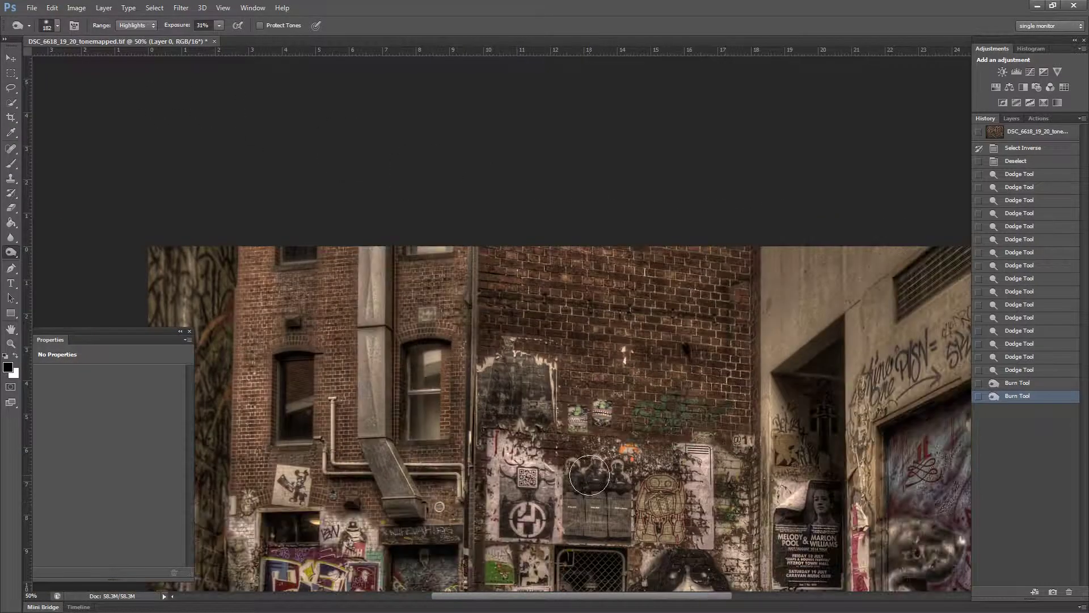
{"action": "key", "text": "ctrl+minus"}
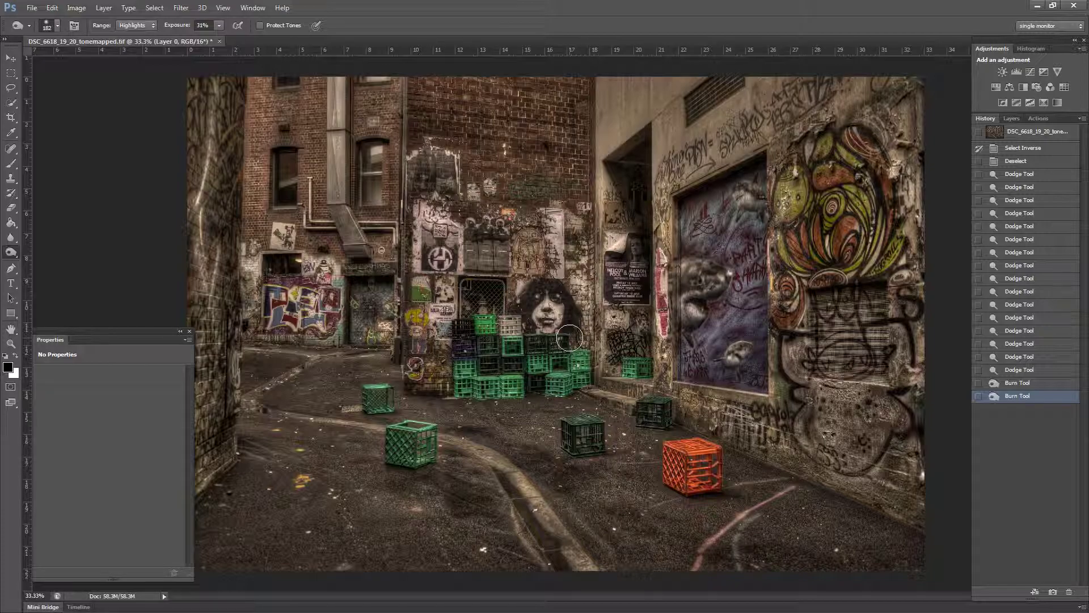
Compare the image before and after dodging and burning by reverting to the Deselect state and returning to the latest Burn state
{"action": "left_click", "coordinate": [1017, 150]}
{"action": "left_click", "coordinate": [1019, 161]}
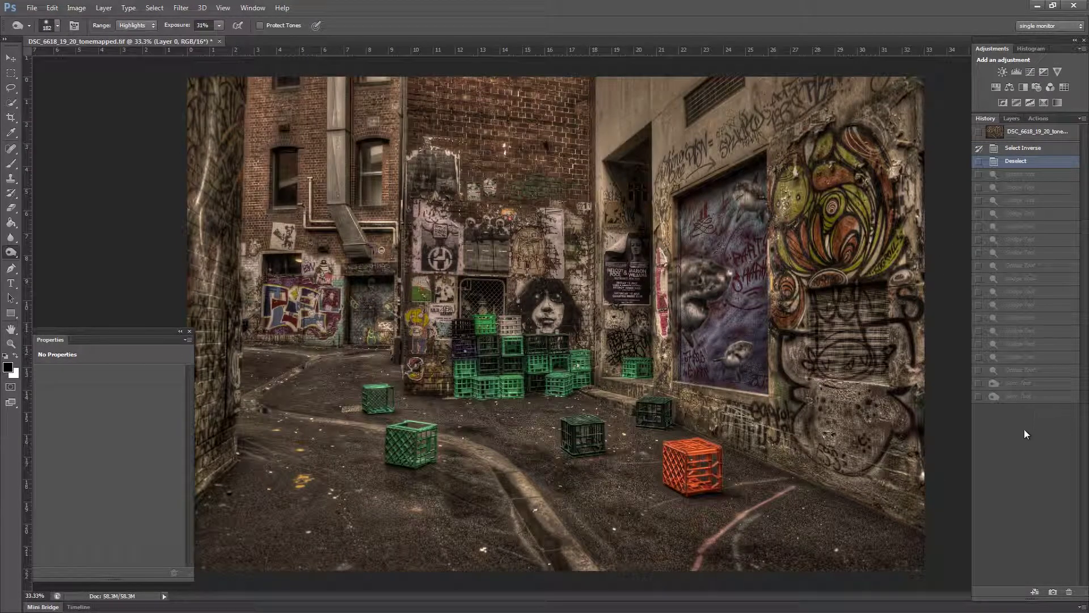
{"action": "left_click", "coordinate": [1025, 397]}
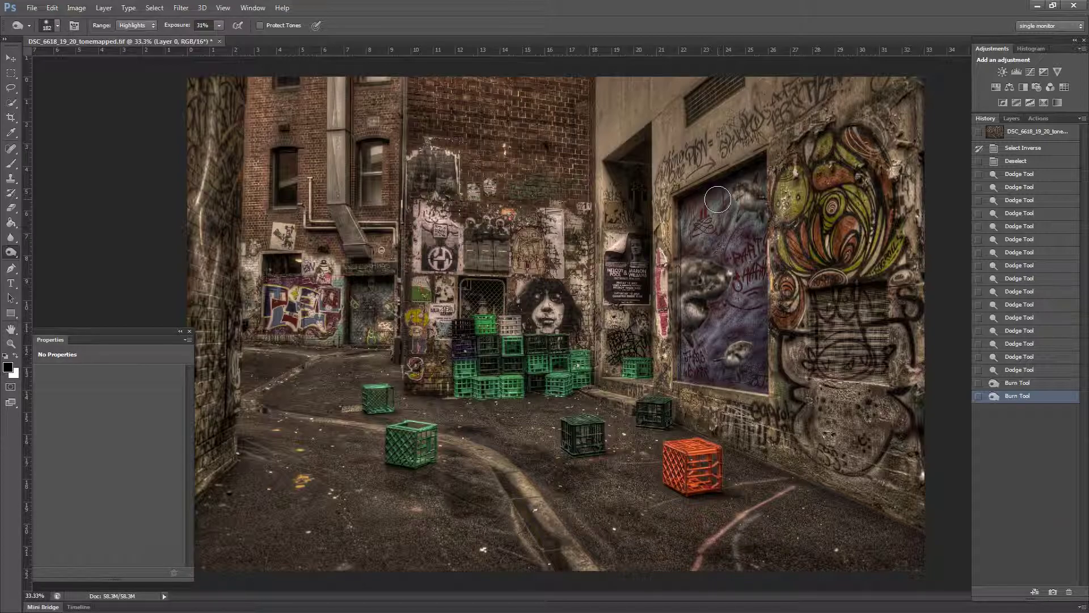
Add an Exposure adjustment layer above the photo and set its exposure to +0.28
{"action": "left_click", "coordinate": [1012, 118]}
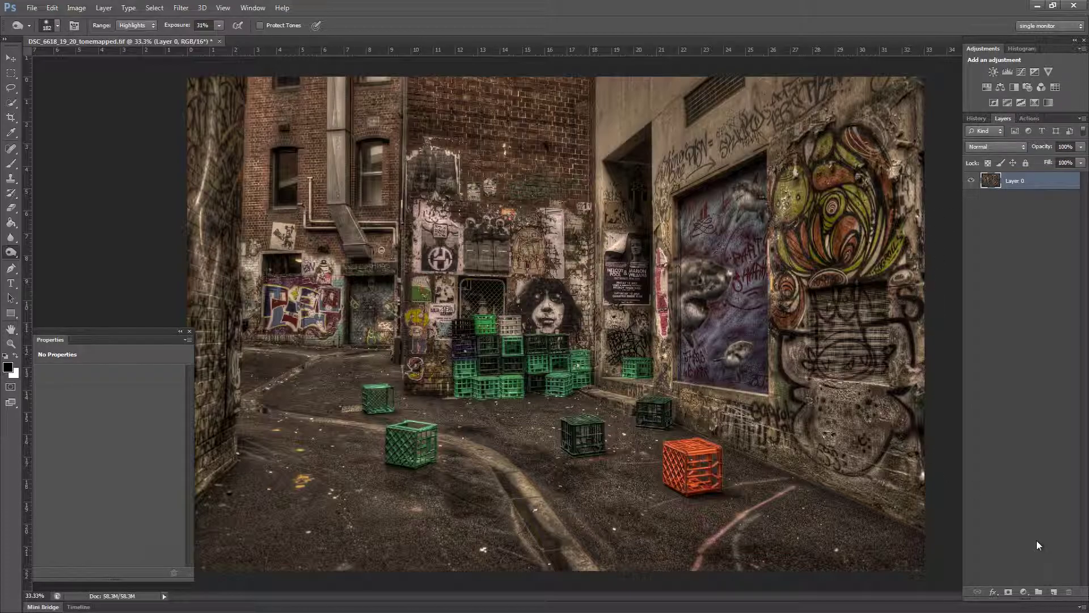
{"action": "left_click", "coordinate": [1035, 72]}
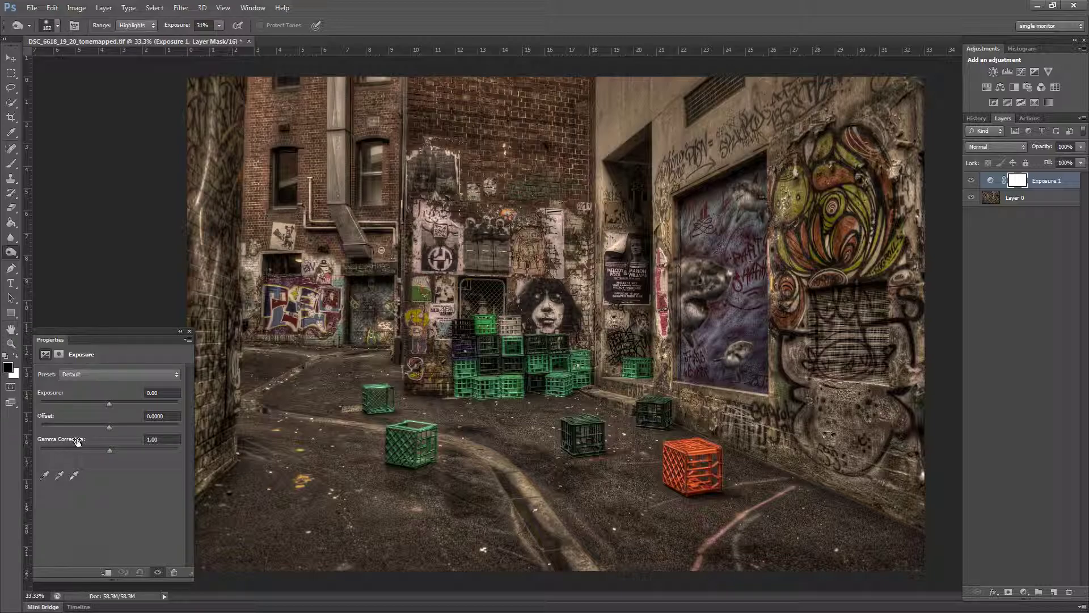
{"action": "left_click", "coordinate": [111, 404]}
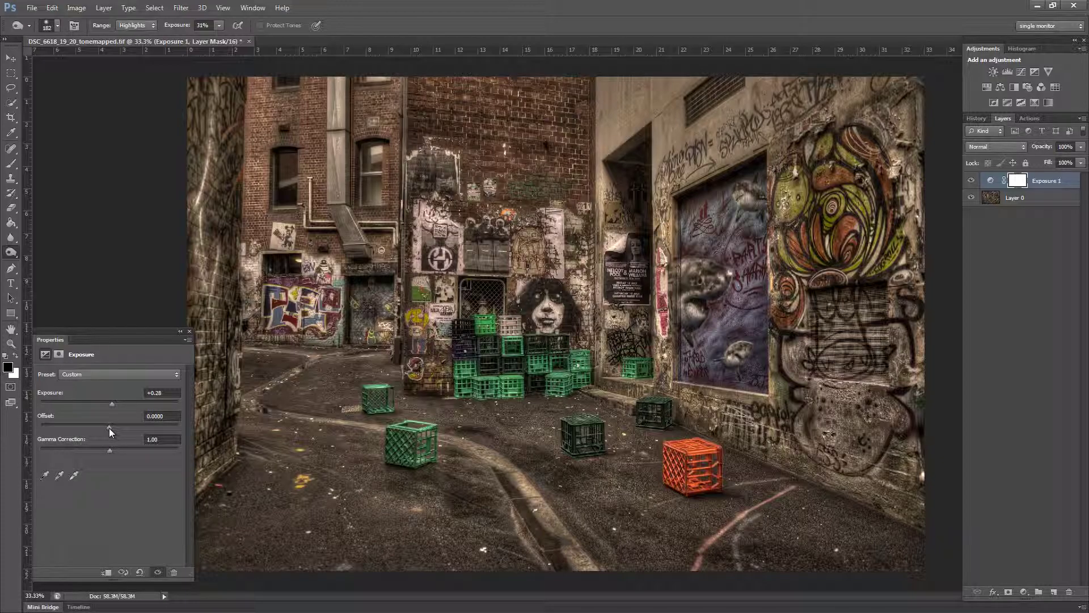
Set the Exposure adjustment's offset to -0.0083 and its gamma correction to 1.18
{"action": "left_click_drag", "start_coordinate": [109, 428], "coordinate": [107, 428]}
{"action": "left_click_drag", "start_coordinate": [109, 428], "coordinate": [108, 428]}
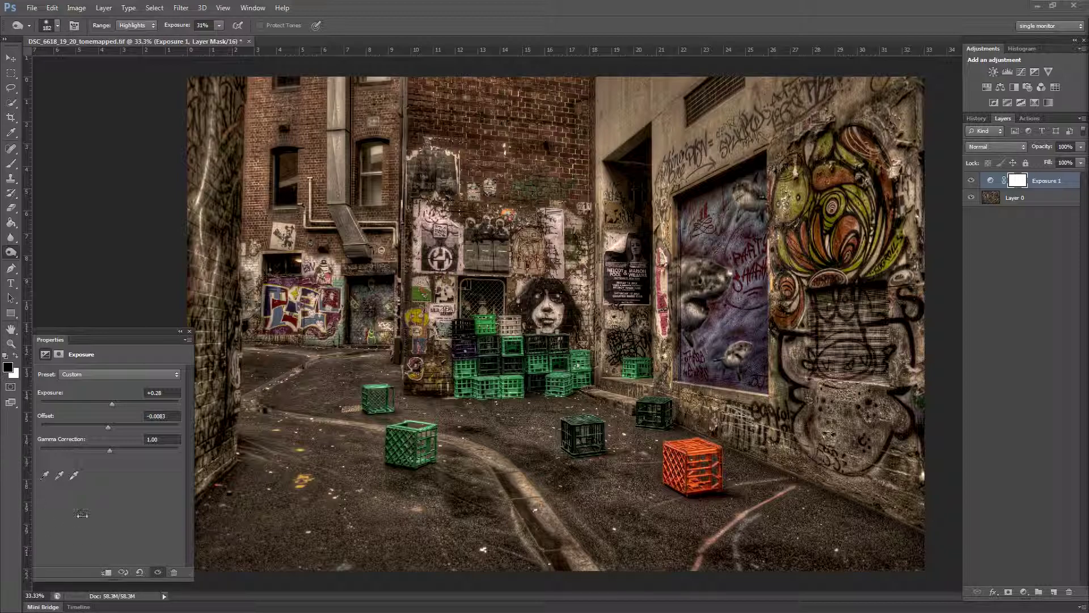
{"action": "left_click", "coordinate": [110, 451]}
{"action": "mouse_move", "coordinate": [109, 452]}
{"action": "left_mouse_down"}
{"action": "mouse_move", "coordinate": [73, 448]}
{"action": "mouse_move", "coordinate": [103, 450]}
{"action": "left_mouse_up"}
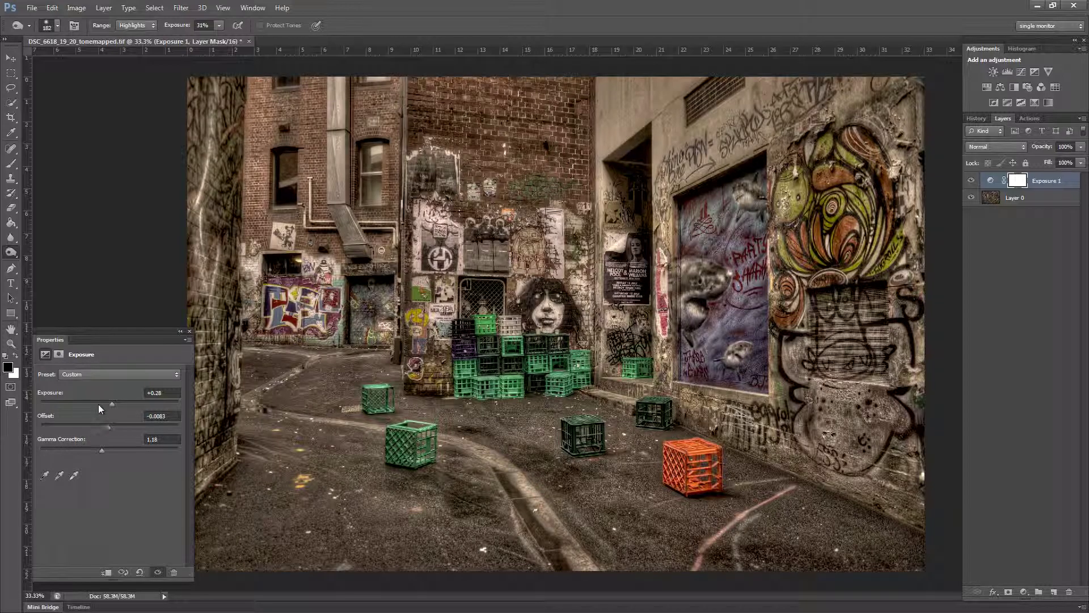
Set the Exposure adjustment's offset to -0.0041 and its gamma correction to 1.00
{"action": "left_click_drag", "start_coordinate": [106, 430], "coordinate": [108, 451]}
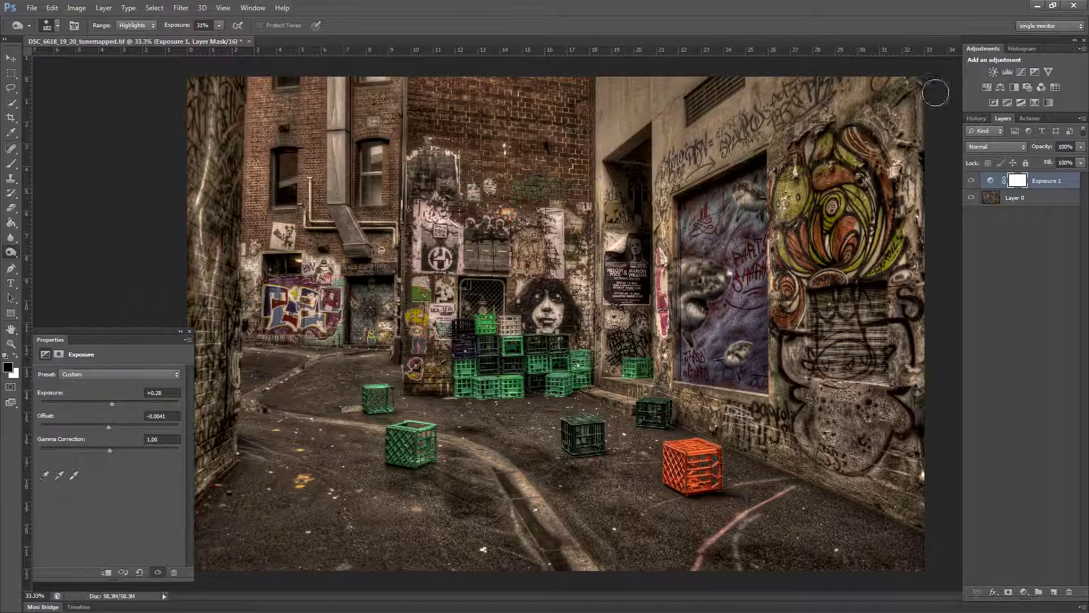
Add a Photo Filter adjustment layer, try Cooling Filter (80), and settle on Warming Filter (85) at 26% density
{"action": "left_click", "coordinate": [1026, 87]}
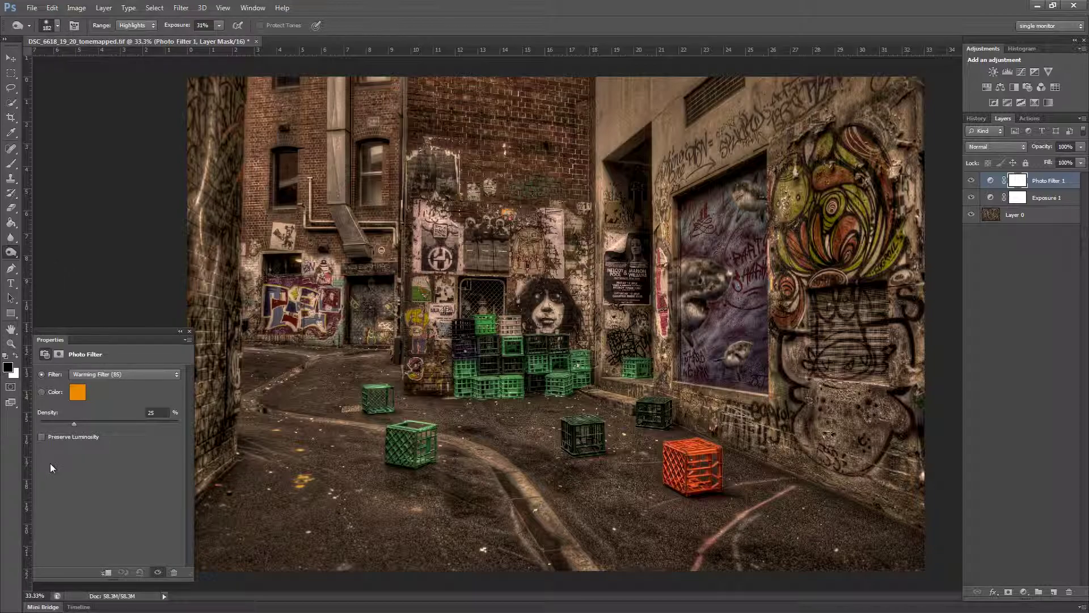
{"action": "left_click", "coordinate": [134, 371]}
{"action": "left_click", "coordinate": [120, 414]}
{"action": "left_click", "coordinate": [126, 371]}
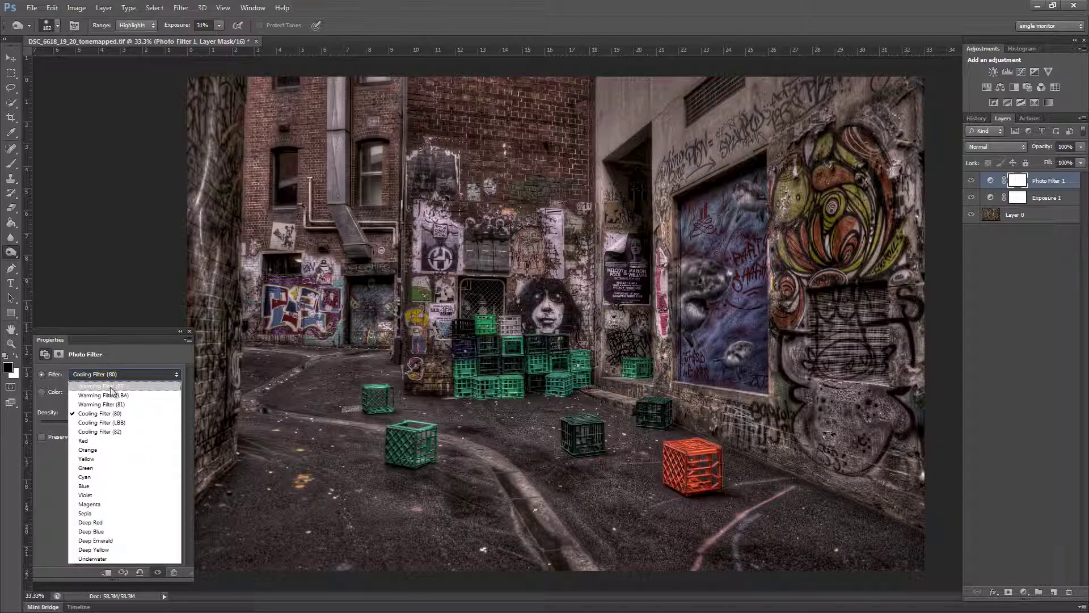
{"action": "left_click", "coordinate": [111, 386]}
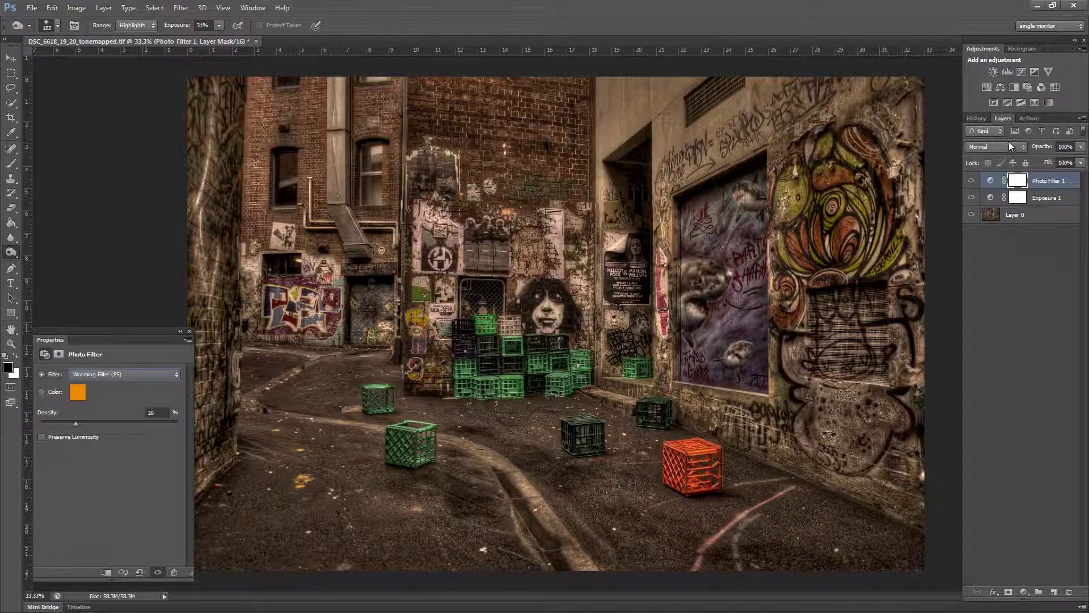
Add a Hue/Saturation adjustment layer and set the Greens to saturation +43 and lightness -48
{"action": "left_click", "coordinate": [986, 87]}
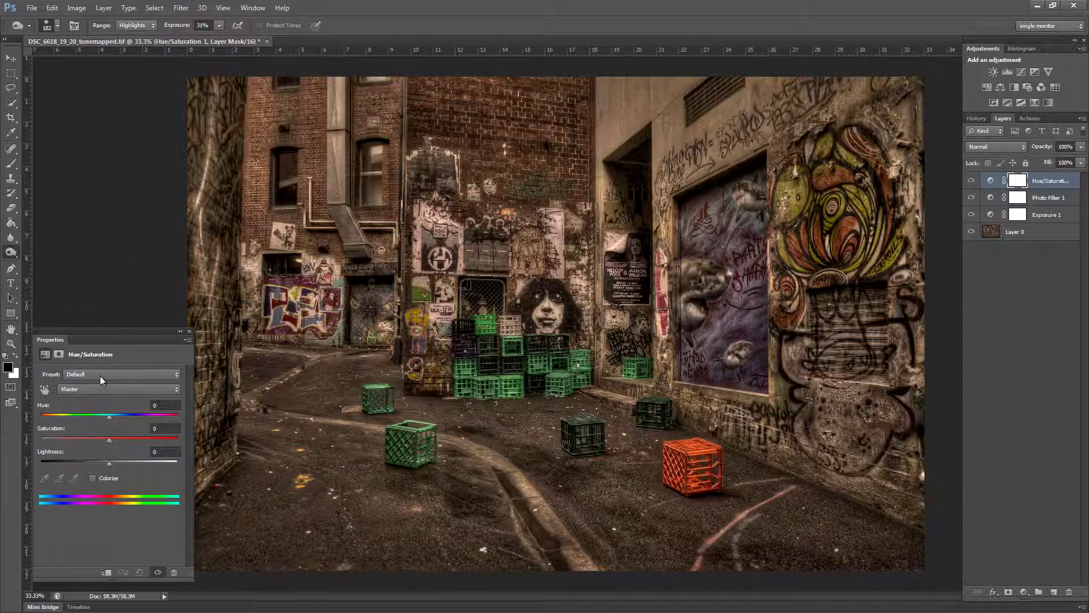
{"action": "left_click", "coordinate": [84, 390]}
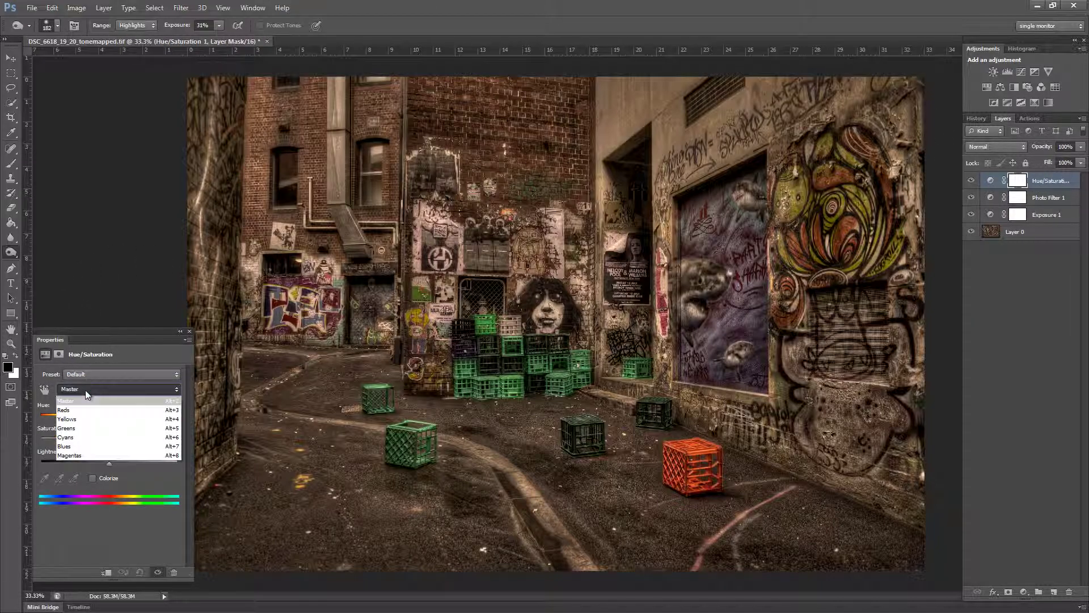
{"action": "left_click", "coordinate": [80, 428]}
{"action": "left_click_drag", "start_coordinate": [110, 441], "coordinate": [77, 470]}
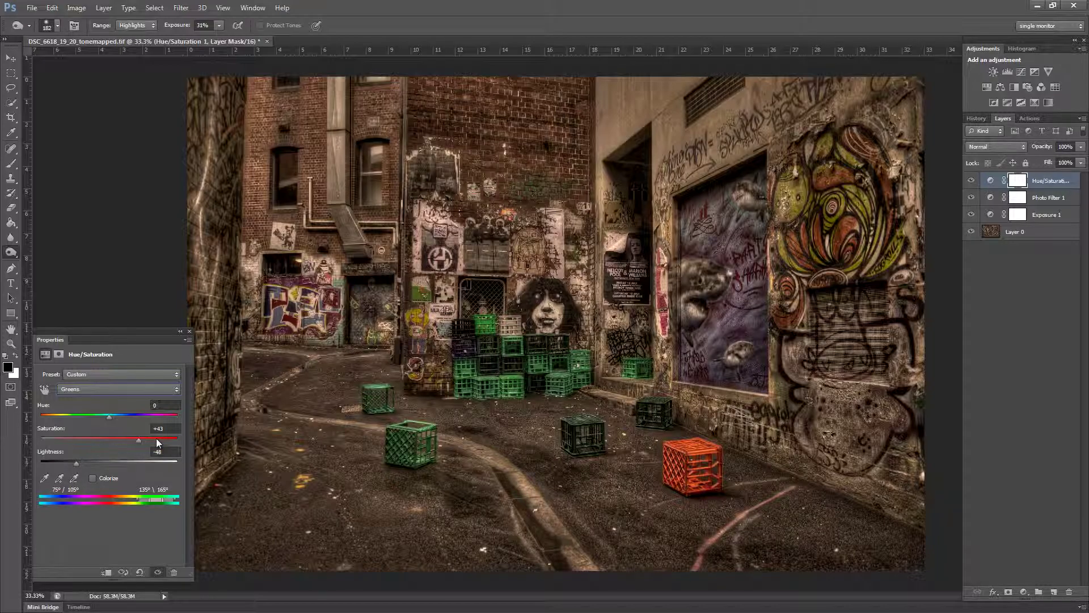
Compare the photo with and without the Hue/Saturation adjustment by toggling that layer's visibility
{"action": "left_click", "coordinate": [971, 181]}
{"action": "left_click", "coordinate": [971, 180]}
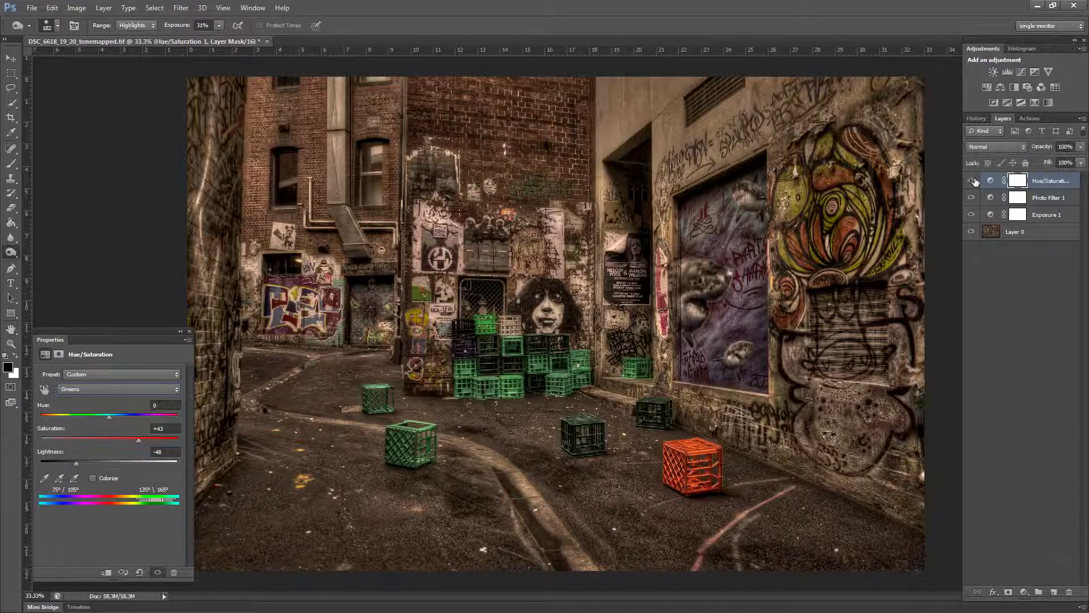
{"action": "left_click", "coordinate": [971, 180]}
{"action": "left_click", "coordinate": [973, 181]}
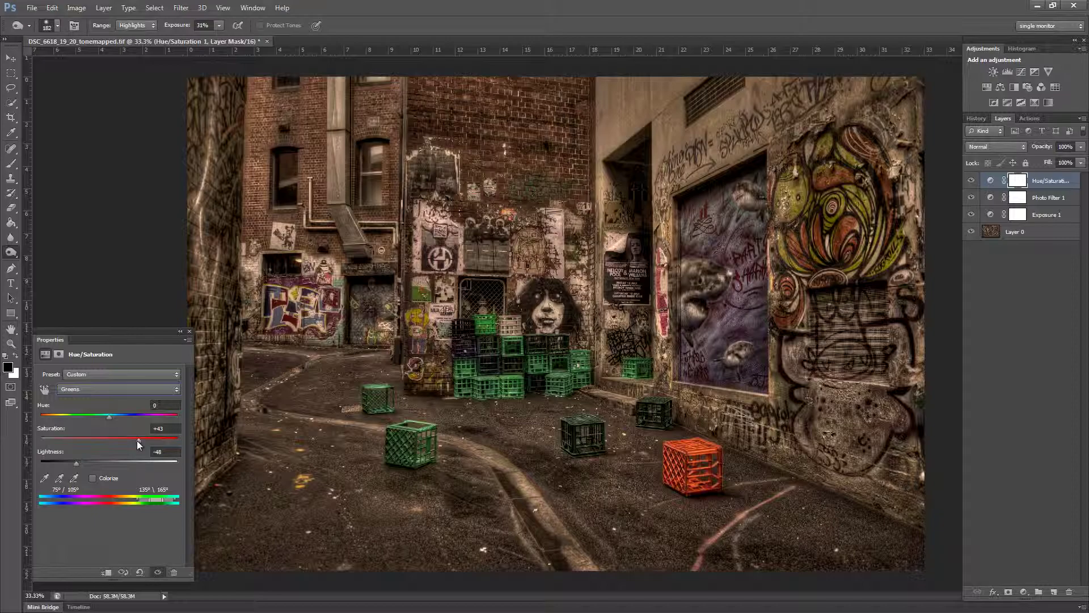
Raise the saturation of the Greens slightly further and switch the Hue/Saturation adjustment to the Cyans range
{"action": "left_click_drag", "start_coordinate": [149, 439], "coordinate": [150, 439]}
{"action": "key", "text": "alt+5"}
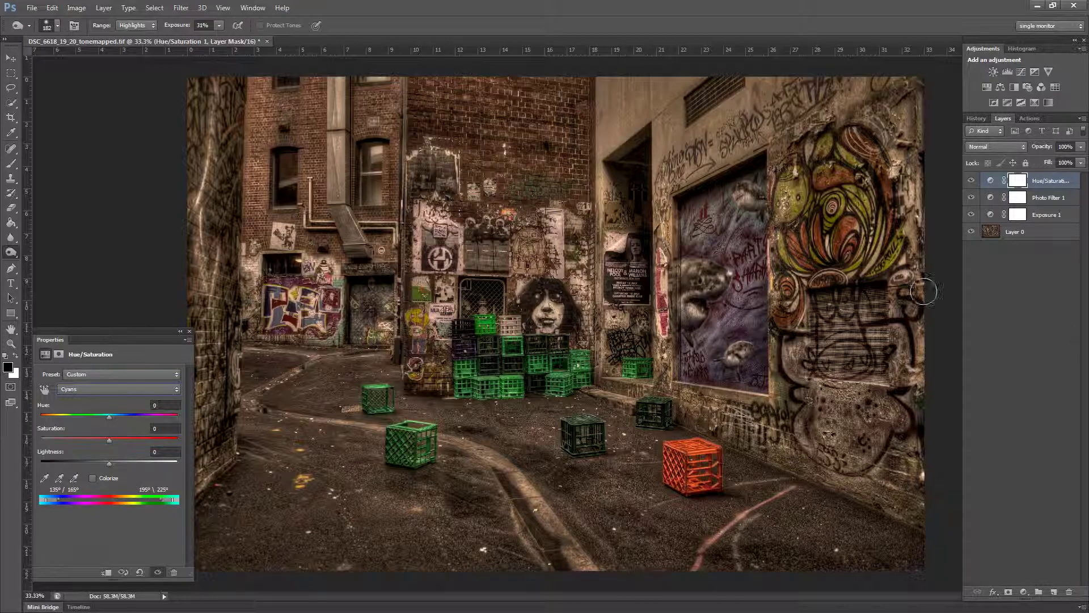